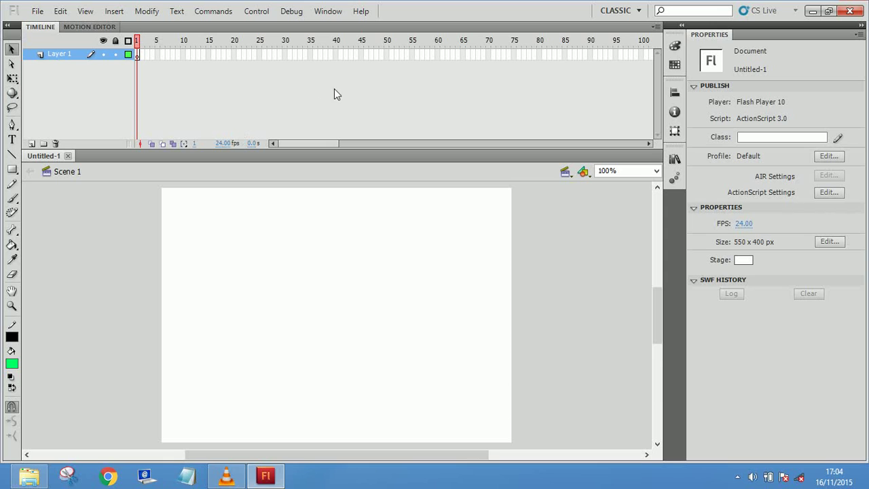
pyautogui.moveTo(146, 58); pyautogui.dragTo(590, 54)
pyautogui.click(180, 65)
pyautogui.rightClick(153, 54)
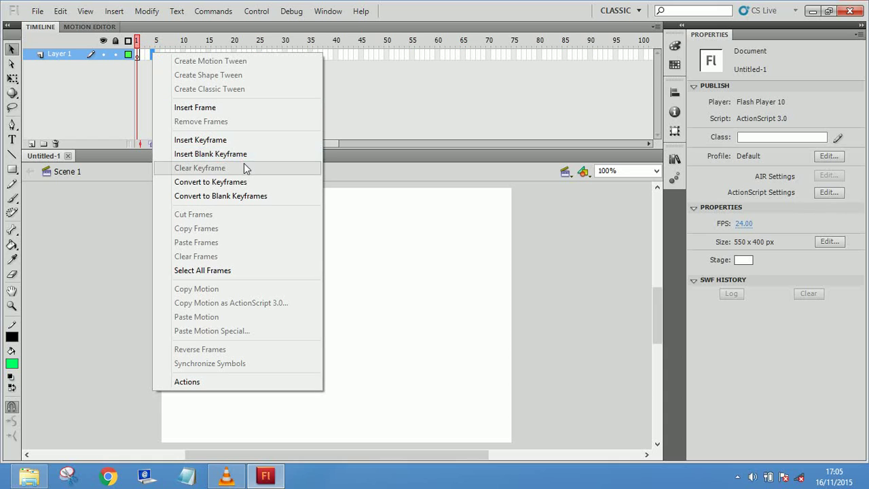
pyautogui.click(407, 249)
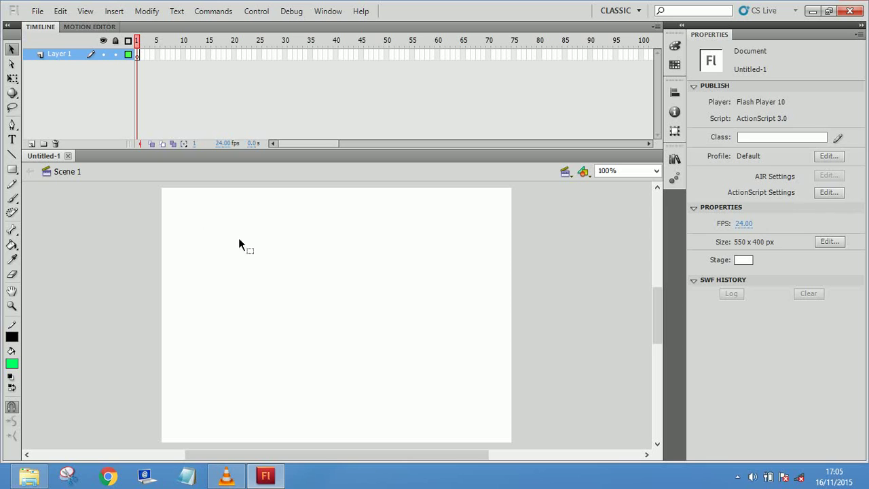
# Draw a blue circle about 40 px wide, without a stroke, in the upper-left area of the stage using the Oval tool
pyautogui.click(12, 169)
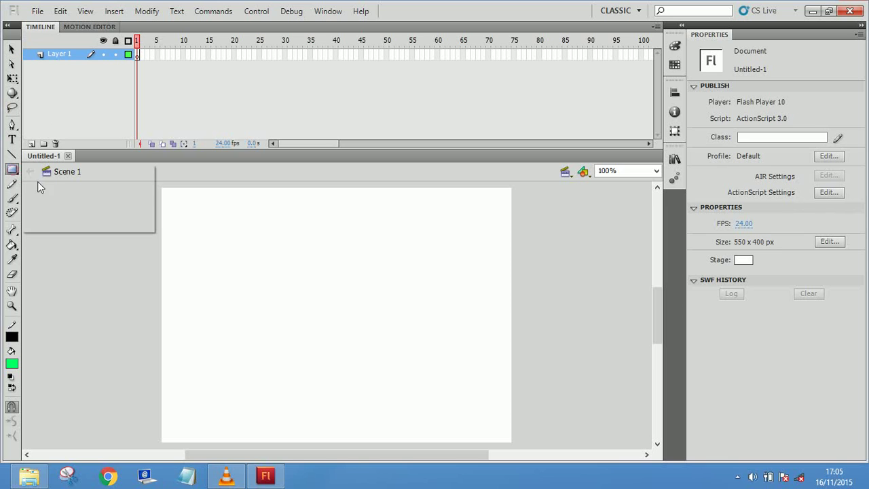
pyautogui.click(54, 187)
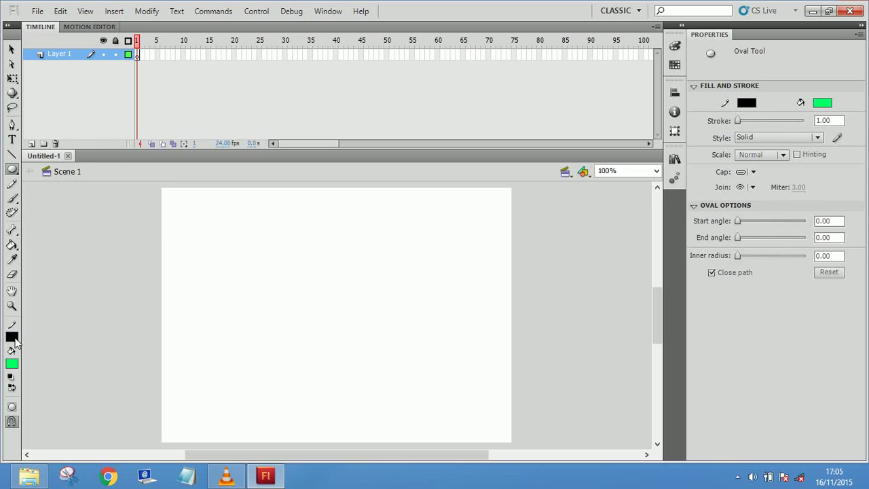
pyautogui.click(11, 340)
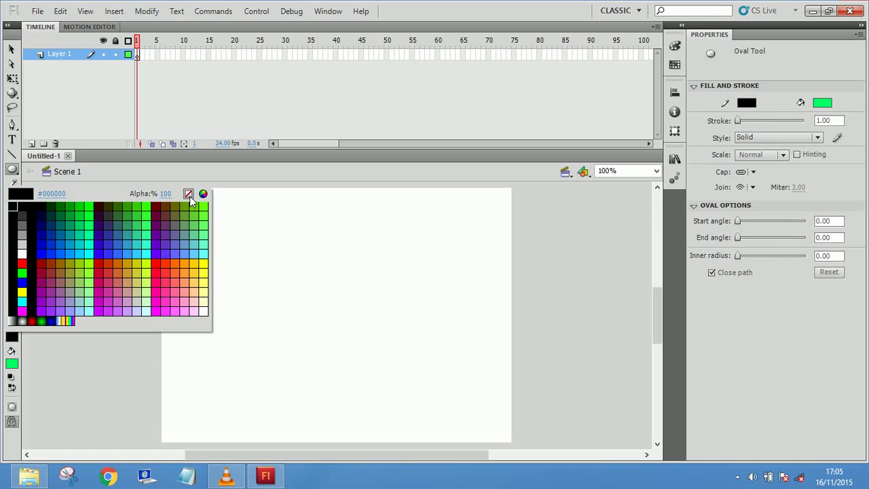
pyautogui.click(189, 195)
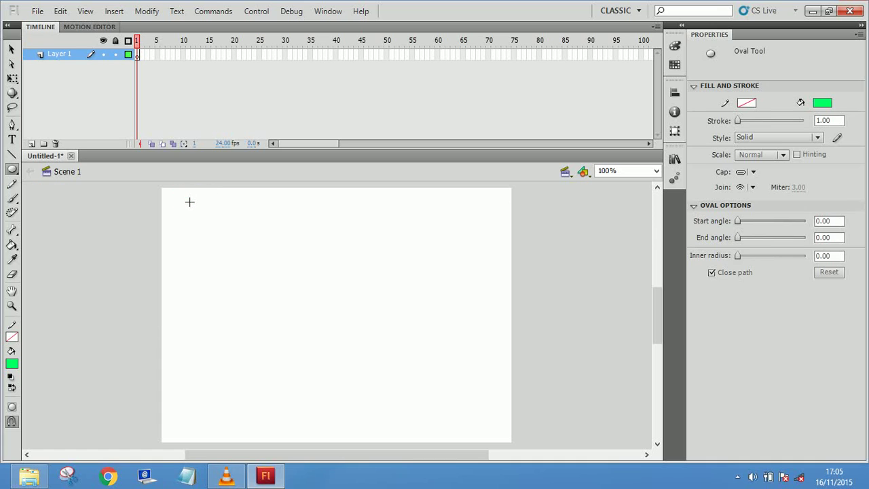
pyautogui.click(13, 364)
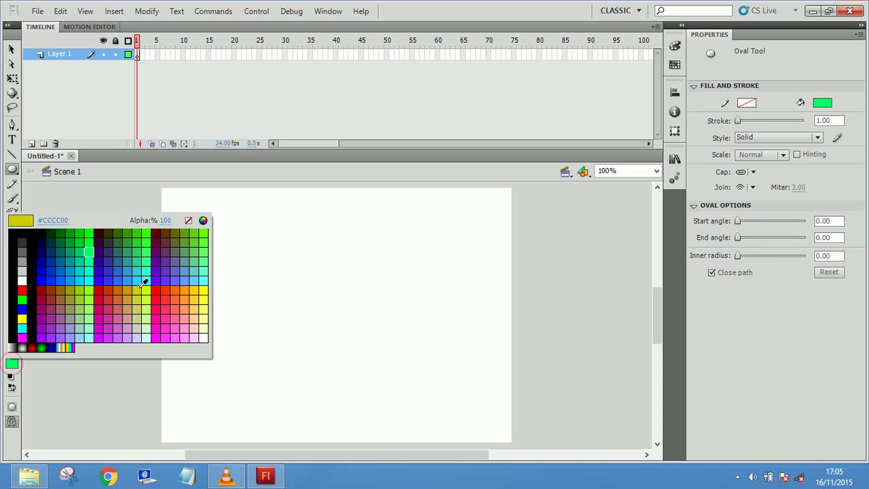
pyautogui.click(52, 271)
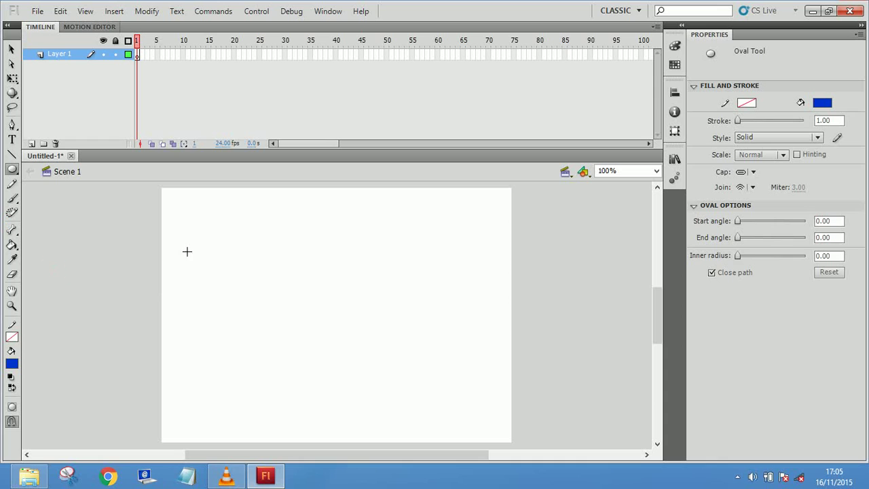
pyautogui.moveTo(203, 251); pyautogui.dragTo(228, 255)
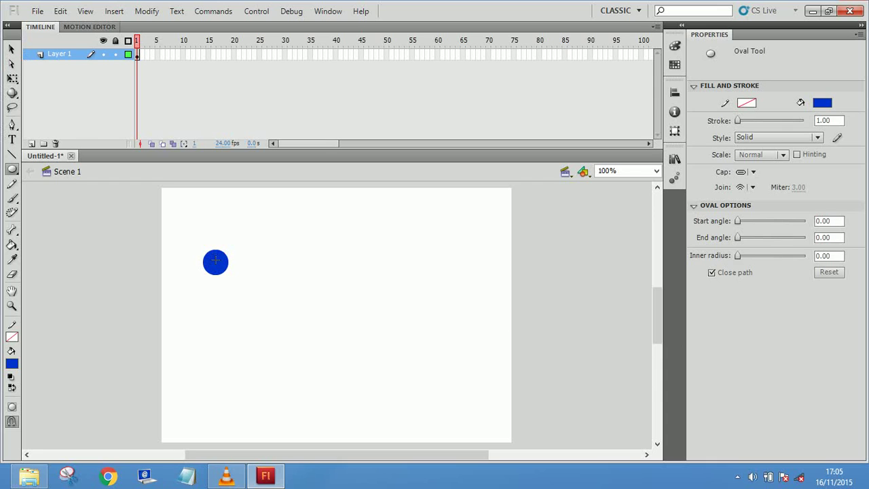
# Convert the blue circle to a Movie Clip symbol named Ball_MC
pyautogui.click(12, 49)
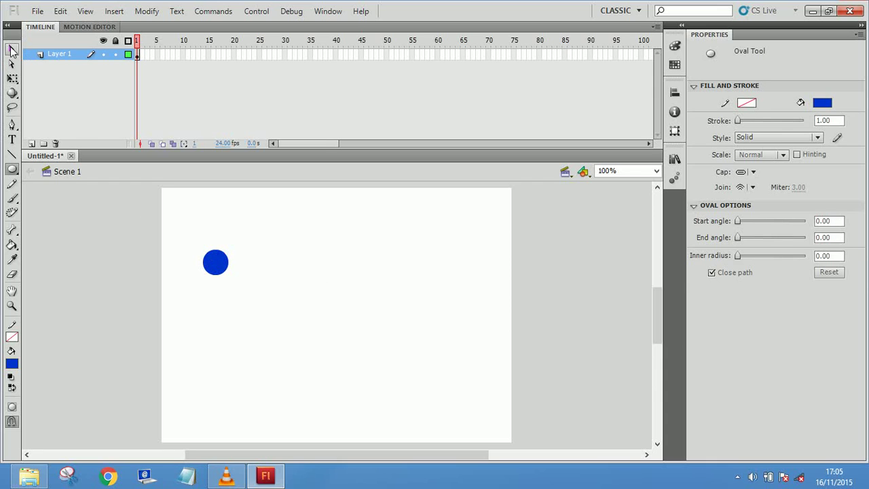
pyautogui.click(216, 269)
pyautogui.rightClick(216, 268)
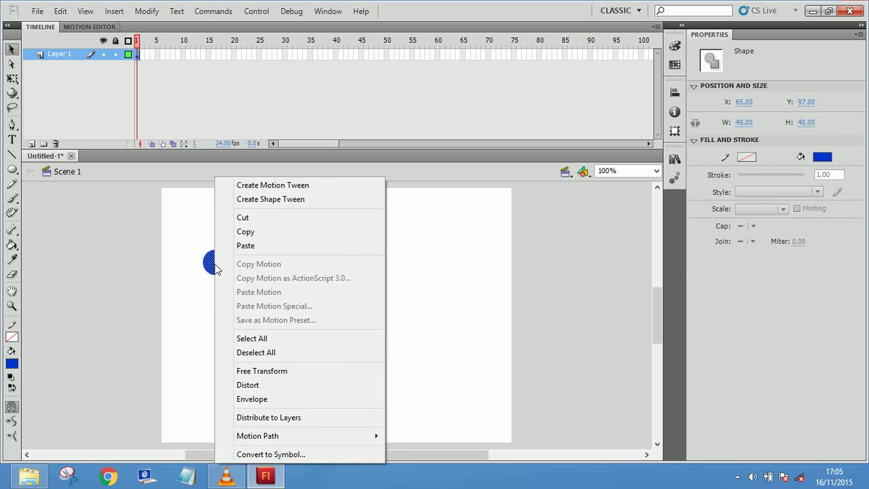
pyautogui.click(210, 265)
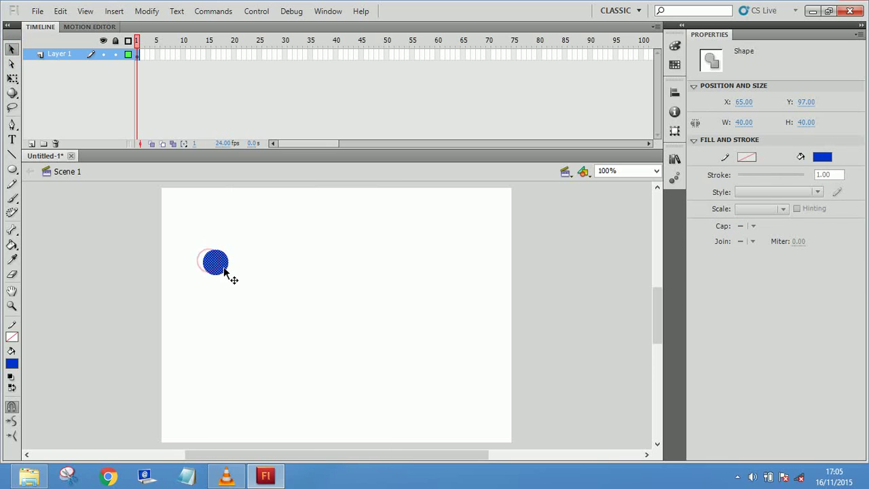
pyautogui.click(146, 11)
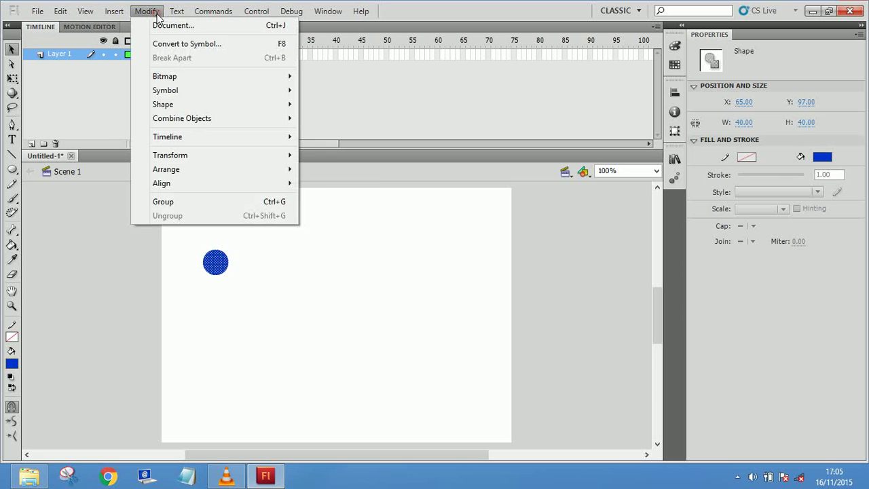
pyautogui.click(180, 43)
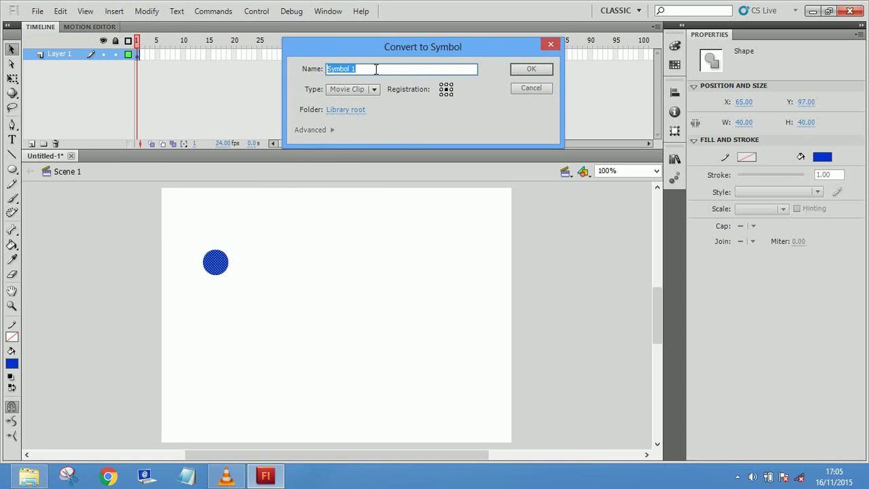
pyautogui.write('Ci')
pyautogui.press('BackSpace')
pyautogui.press('BackSpace')
pyautogui.write('Ball_MC')
pyautogui.click(532, 75)
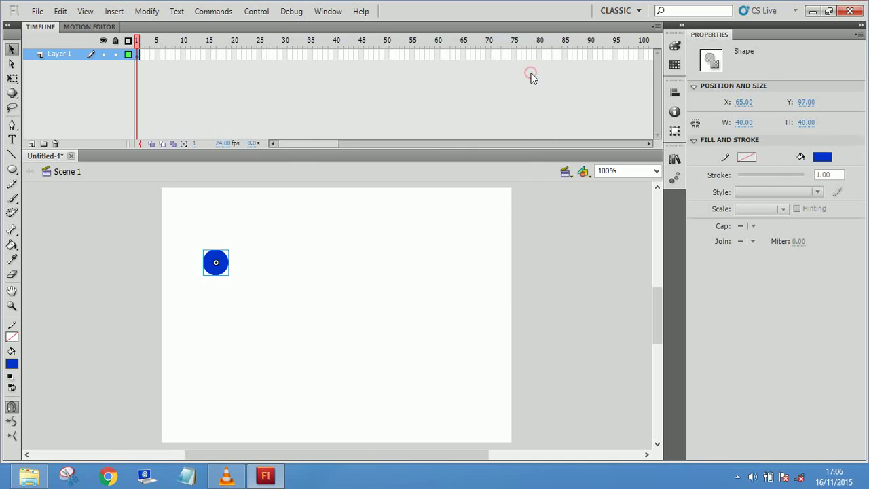
# Nudge the ball slightly, open the Ball_MC symbol for editing and return to Scene 1
pyautogui.moveTo(215, 265)
pyautogui.mouseDown()
pyautogui.moveTo(316, 329)
pyautogui.moveTo(258, 330)
pyautogui.moveTo(211, 259)
pyautogui.mouseUp()
pyautogui.doubleClick(210, 259)
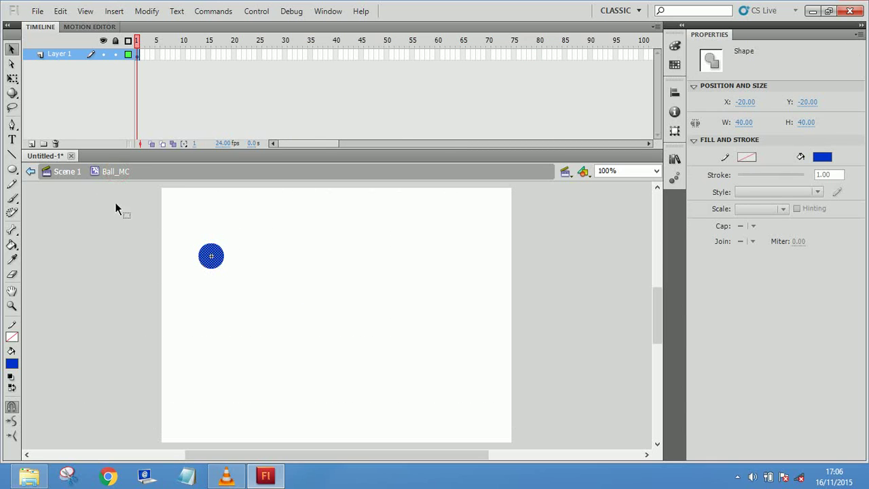
pyautogui.click(73, 178)
# Move the Ball_MC instance to about X 47, Y 151 on the stage and select it
pyautogui.moveTo(216, 261); pyautogui.dragTo(195, 292)
pyautogui.click(265, 328)
pyautogui.click(204, 321)
pyautogui.click(195, 292)
pyautogui.click(202, 325)
pyautogui.click(197, 291)
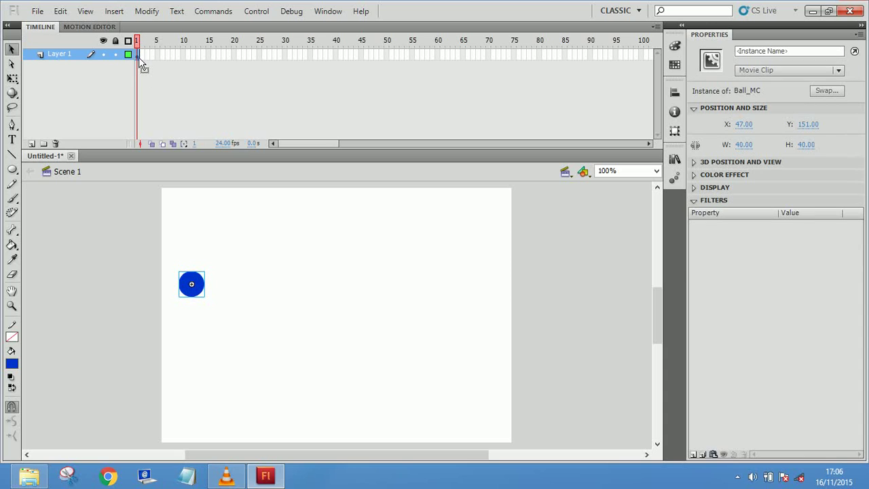
pyautogui.click(138, 54)
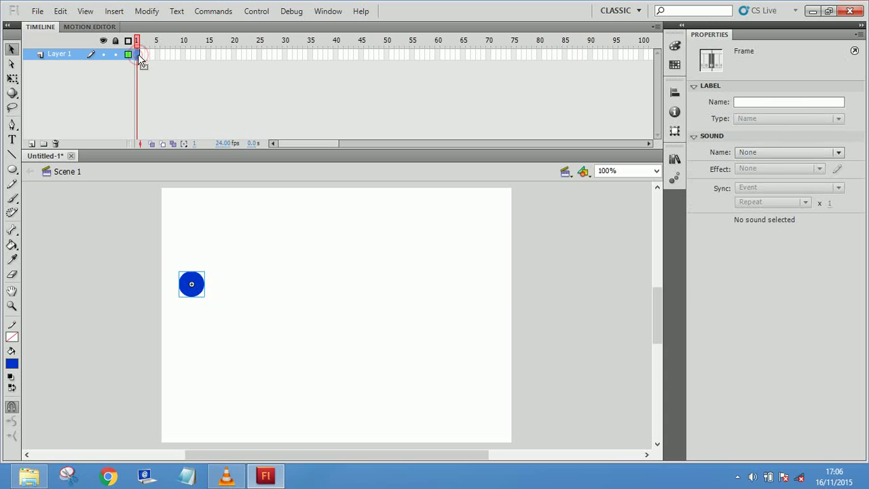
pyautogui.click(199, 290)
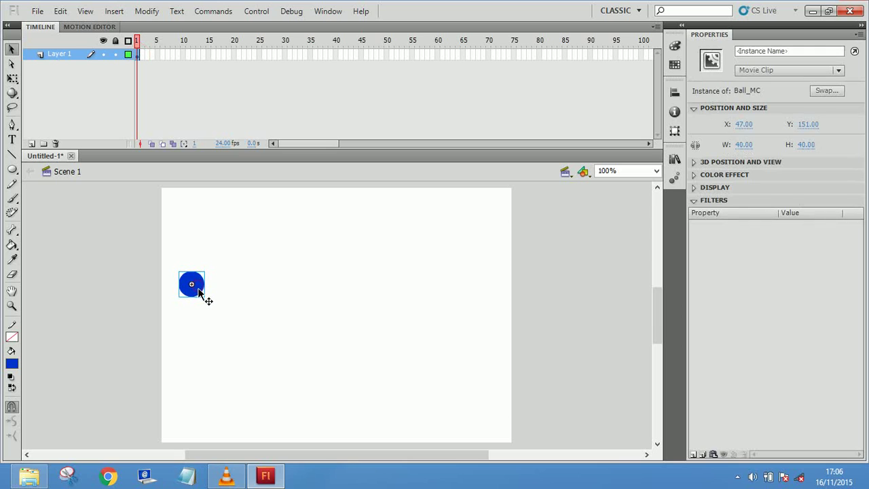
# Duplicate the ball and place the original at about X 64, Y 293 and the copy at about X 447, Y 293
pyautogui.moveTo(205, 296); pyautogui.dragTo(445, 299)
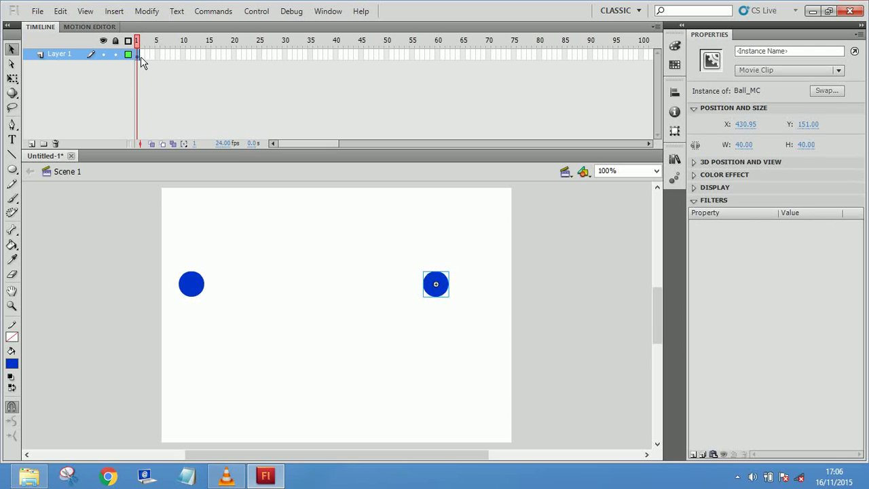
pyautogui.moveTo(206, 295); pyautogui.dragTo(218, 385)
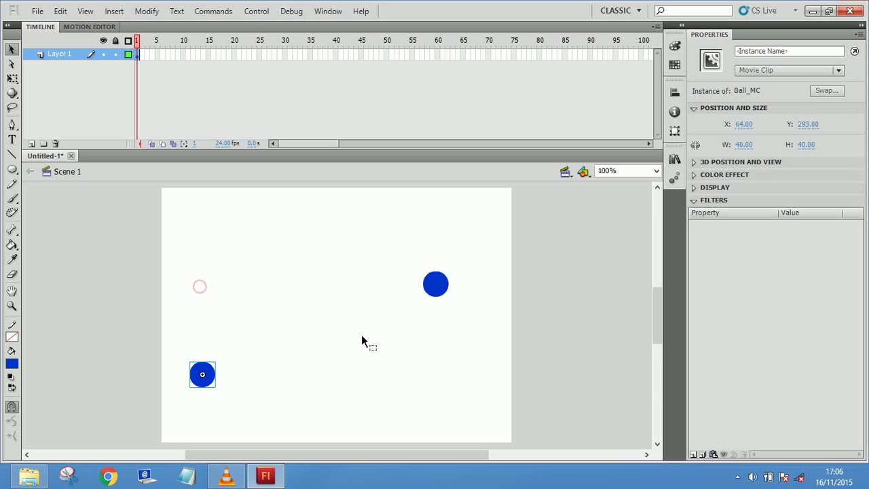
pyautogui.moveTo(428, 287); pyautogui.dragTo(438, 382)
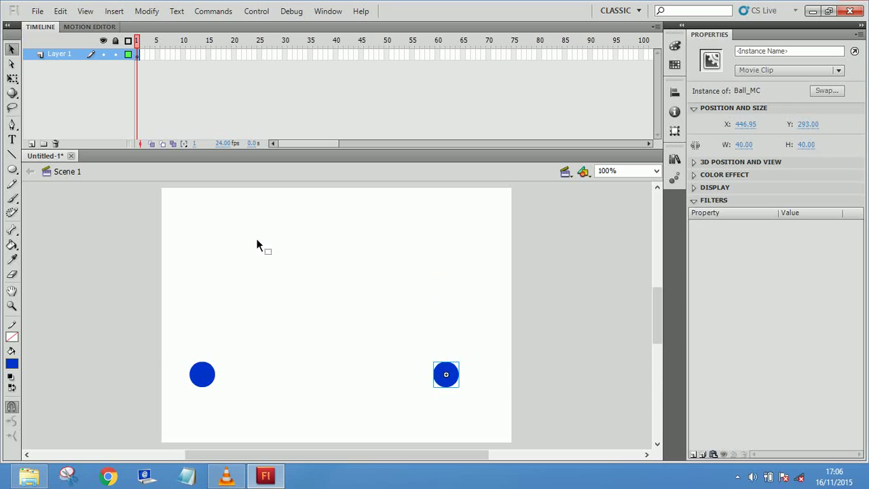
pyautogui.click(138, 55)
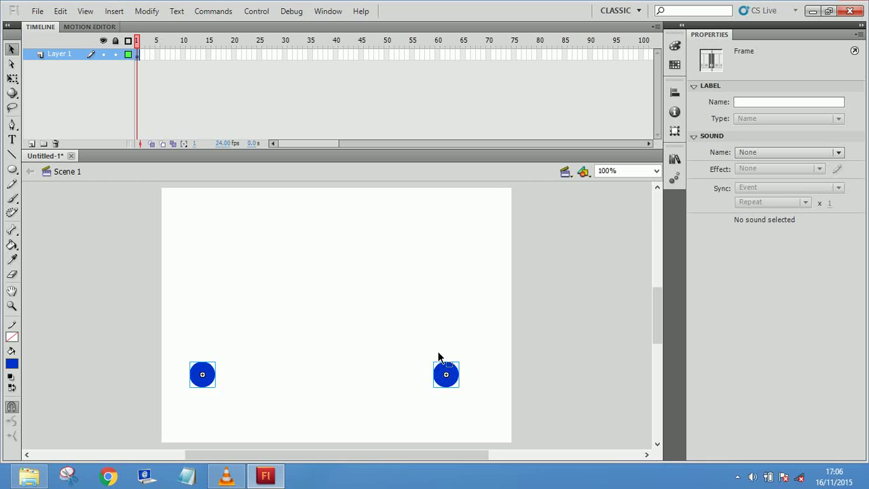
pyautogui.press('Delete')
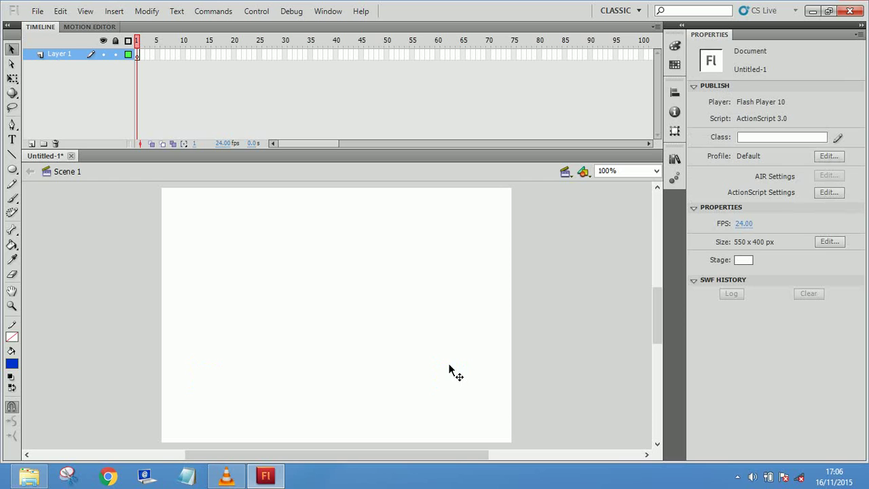
pyautogui.hotkey('ctrl', 'z')
# Delete the duplicate ball near the stage's right side and select the remaining ball
pyautogui.click(462, 400)
pyautogui.click(451, 381)
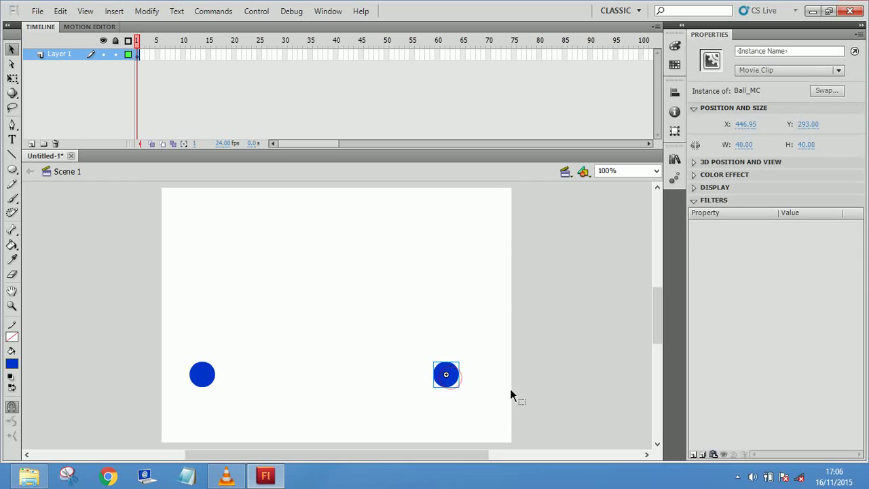
pyautogui.press('Delete')
pyautogui.click(214, 377)
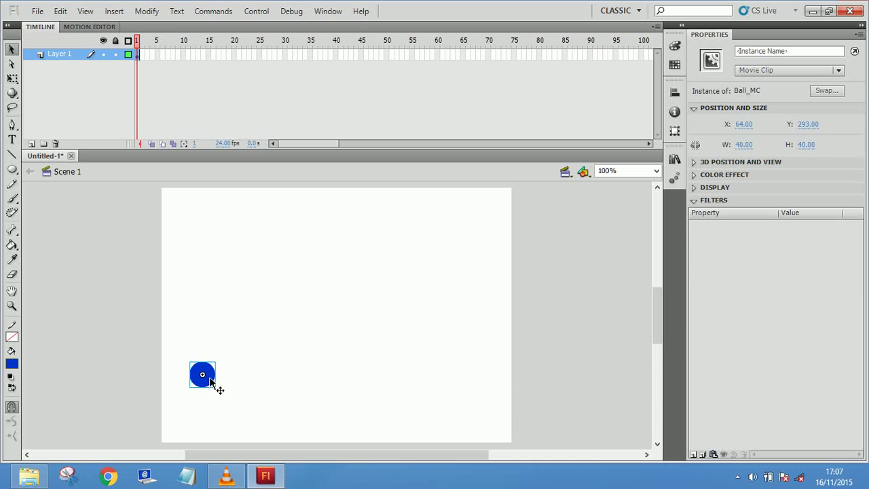
pyautogui.click(235, 335)
pyautogui.click(214, 377)
# Insert a keyframe at frame 15 of Layer 1
pyautogui.click(209, 55)
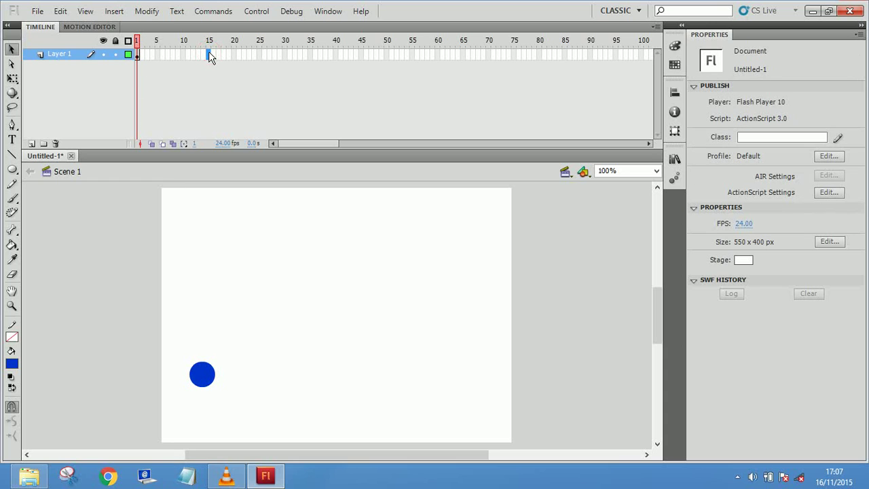
pyautogui.rightClick(210, 59)
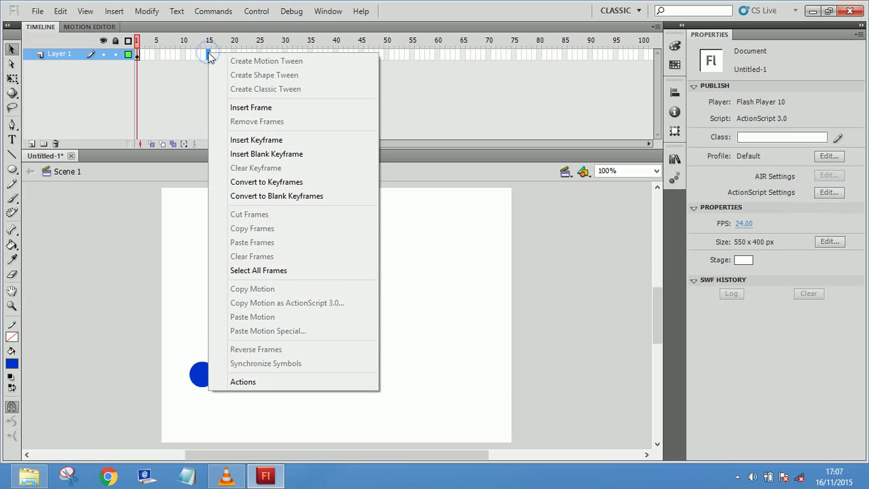
pyautogui.click(256, 140)
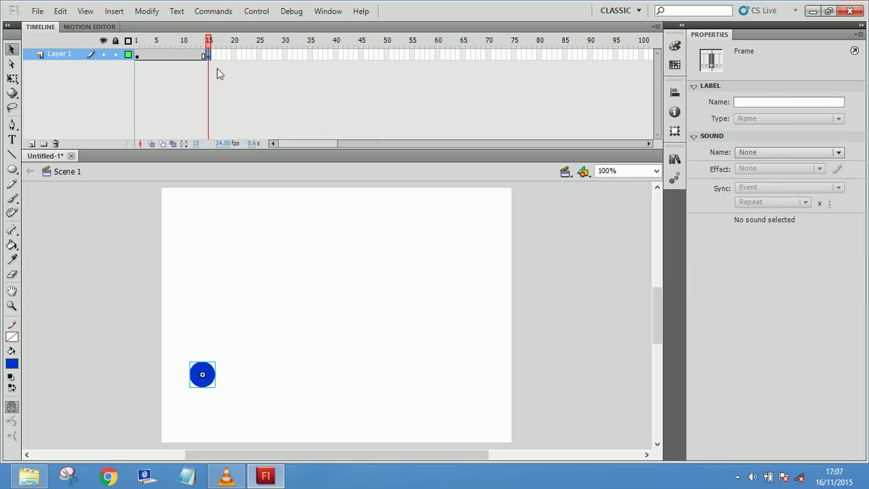
# Scrub and play the timeline between frames 1 and 15 to preview the ball
pyautogui.moveTo(210, 39)
pyautogui.mouseDown()
pyautogui.moveTo(136, 40)
pyautogui.moveTo(209, 41)
pyautogui.mouseUp()
pyautogui.press('Return')
pyautogui.click(156, 42)
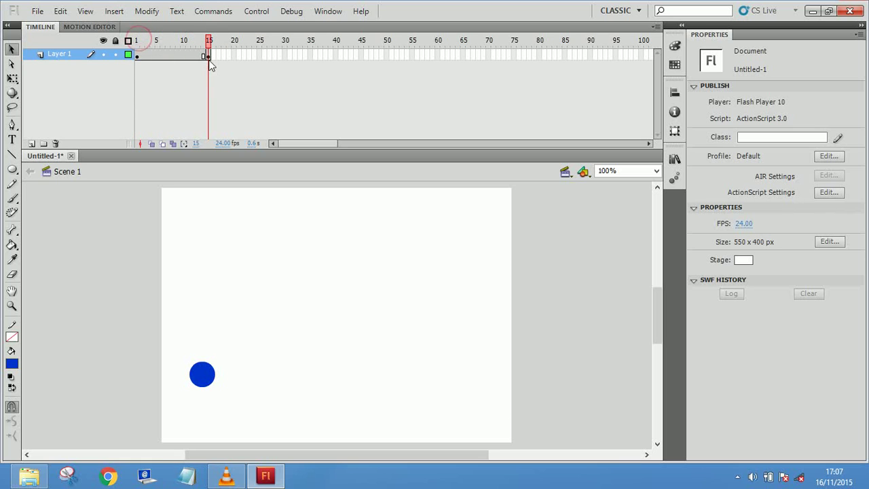
# Move the ball in the frame 15 keyframe horizontally to about X 360, Y 293 and scrub the timeline to preview it
pyautogui.click(210, 54)
pyautogui.moveTo(208, 384); pyautogui.dragTo(395, 383)
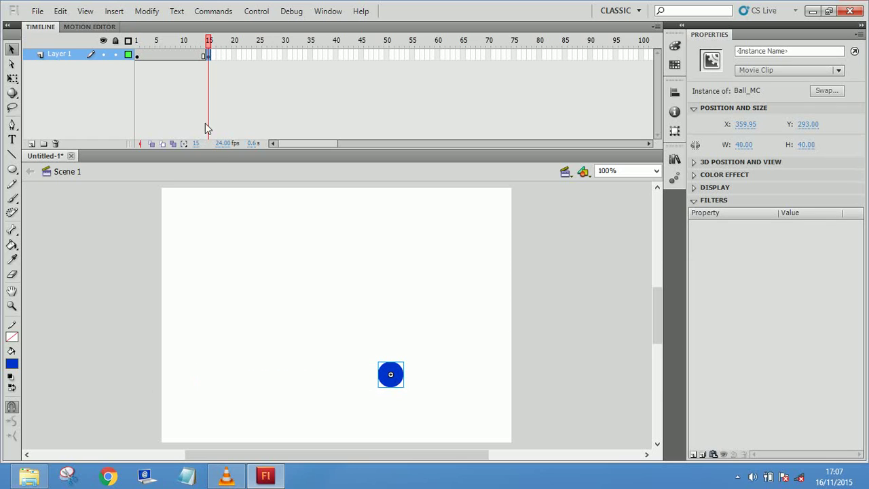
pyautogui.moveTo(210, 39)
pyautogui.mouseDown()
pyautogui.moveTo(136, 42)
pyautogui.moveTo(209, 41)
pyautogui.moveTo(137, 44)
pyautogui.moveTo(219, 52)
pyautogui.moveTo(139, 44)
pyautogui.moveTo(207, 50)
pyautogui.moveTo(212, 41)
pyautogui.mouseUp()
pyautogui.click(353, 285)
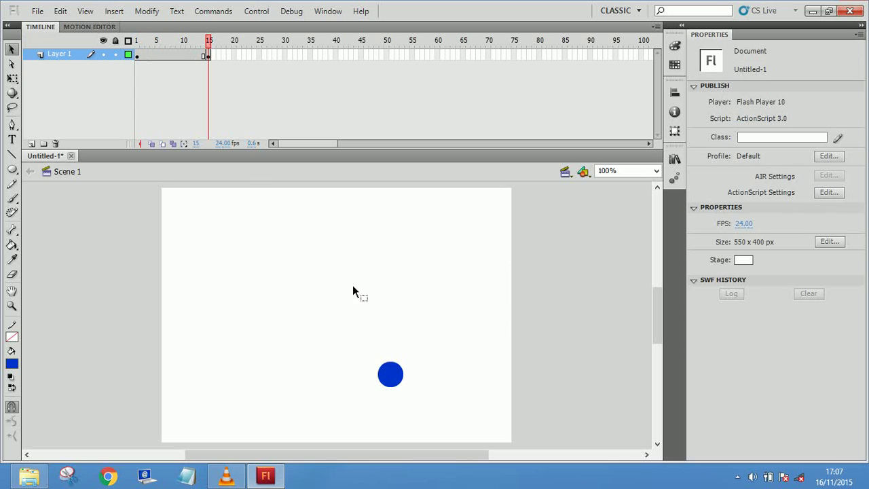
# Undo the ball's move in the frame 15 keyframe
pyautogui.rightClick(208, 57)
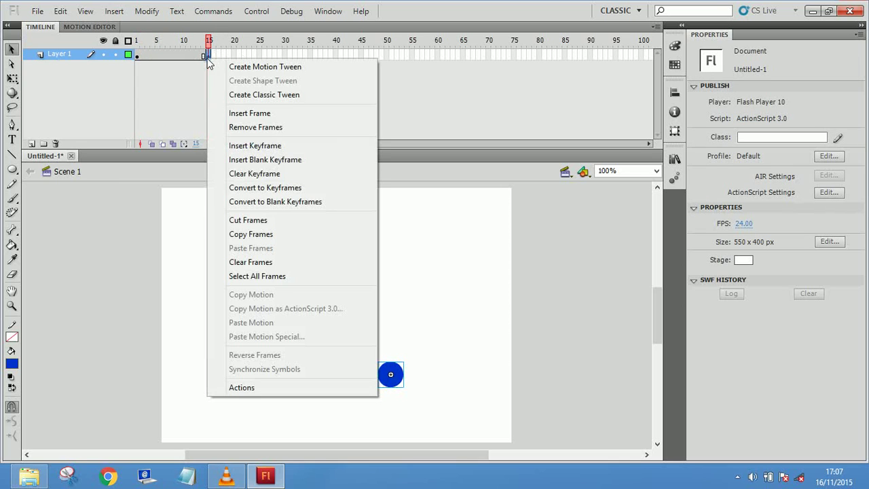
pyautogui.click(411, 274)
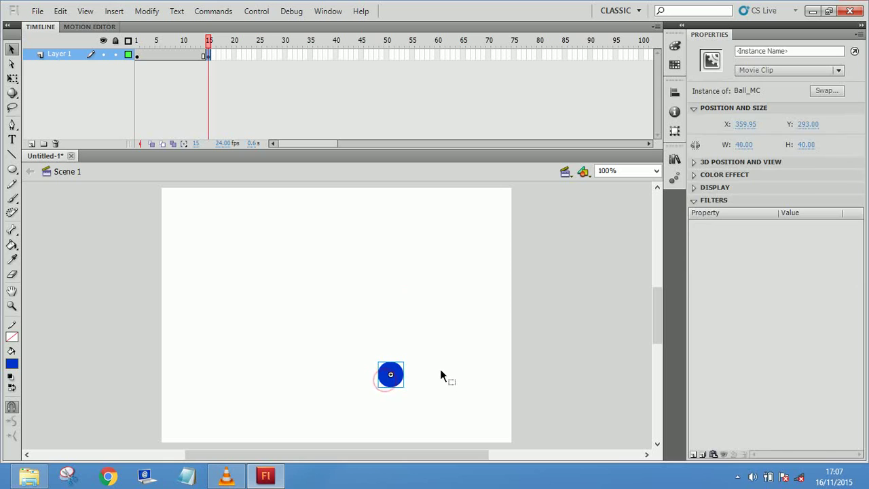
pyautogui.click(439, 372)
pyautogui.hotkey('ctrl', 'z')
pyautogui.hotkey('ctrl', 'z')
pyautogui.click(404, 364)
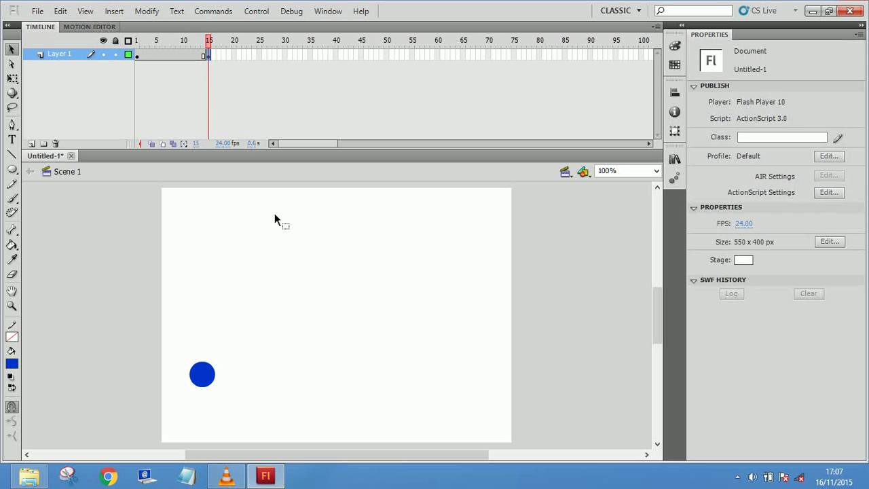
# Insert a blank keyframe at frame 15 of Layer 1
pyautogui.press('Return')
pyautogui.click(246, 330)
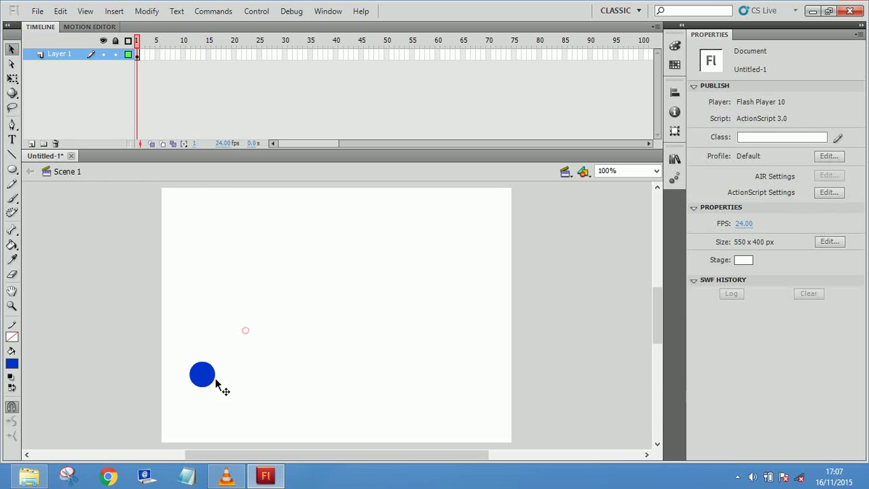
pyautogui.click(204, 380)
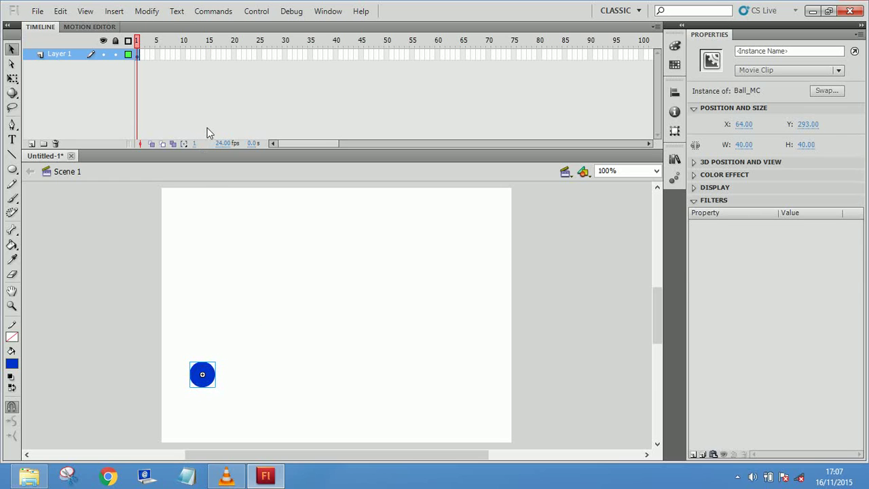
pyautogui.click(209, 54)
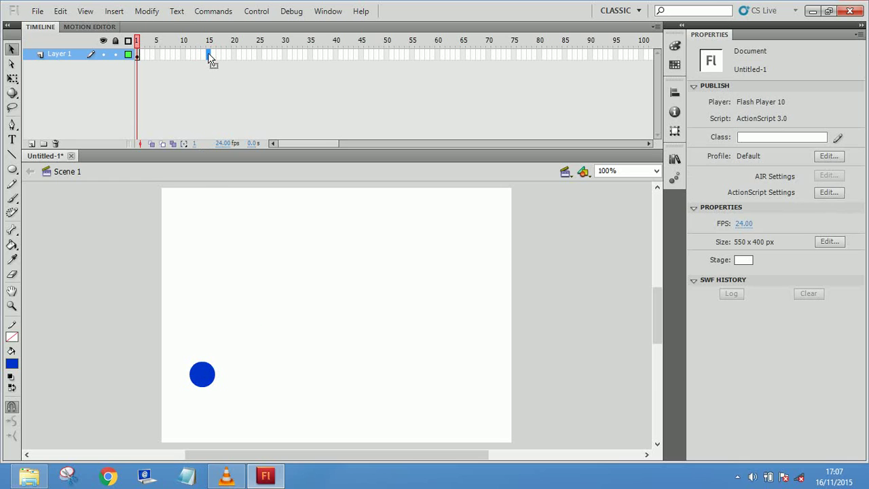
pyautogui.rightClick(210, 60)
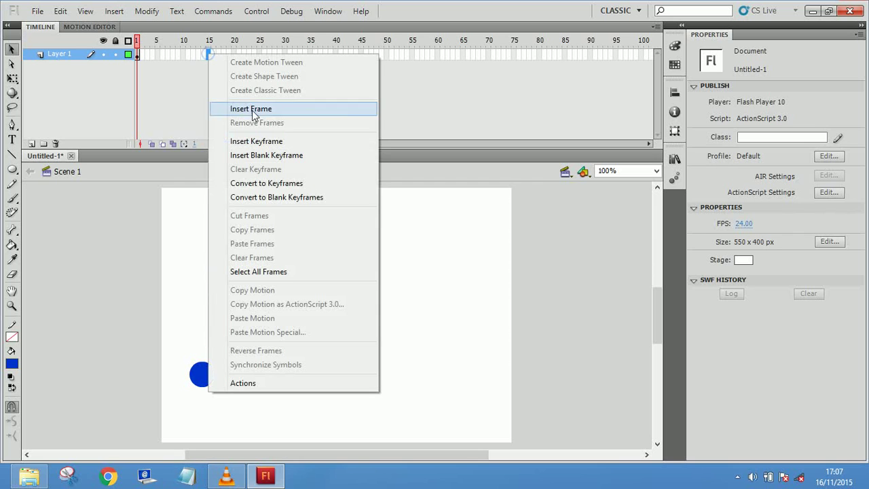
pyautogui.click(292, 156)
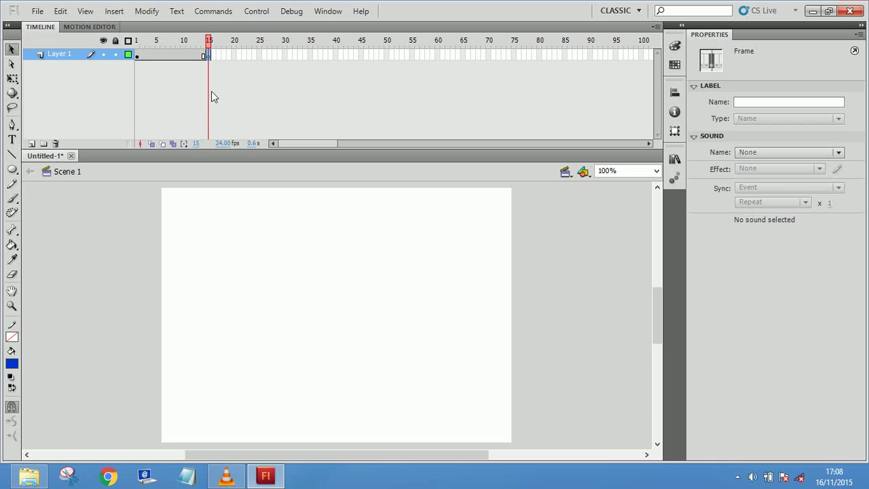
# Scrub the timeline between frames 1 and 15 and examine the frame span leading up to the blank keyframe
pyautogui.click(194, 42)
pyautogui.click(175, 42)
pyautogui.moveTo(176, 43); pyautogui.dragTo(209, 56)
pyautogui.click(136, 56)
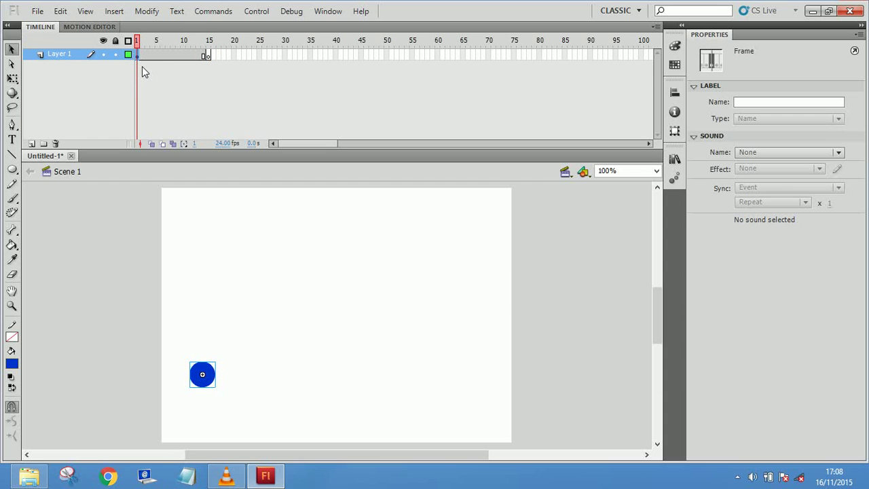
pyautogui.moveTo(143, 59); pyautogui.dragTo(205, 56)
pyautogui.rightClick(170, 56)
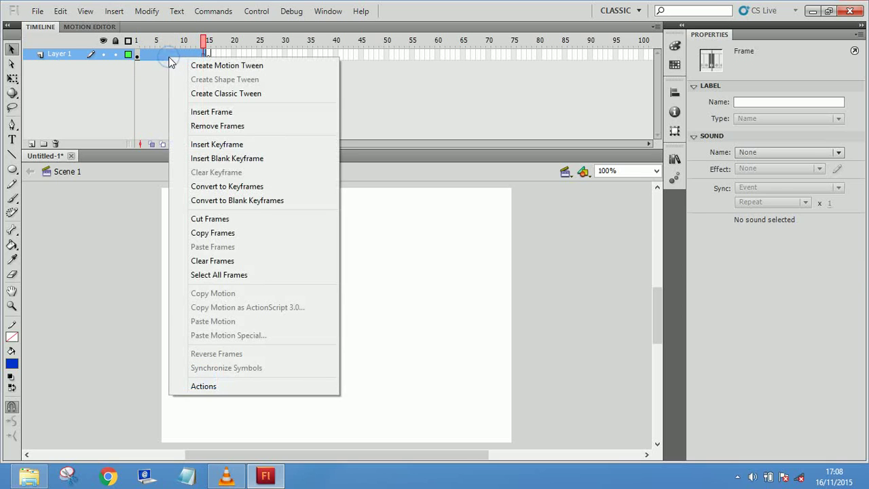
pyautogui.click(153, 71)
pyautogui.click(139, 53)
pyautogui.moveTo(139, 54); pyautogui.dragTo(201, 57)
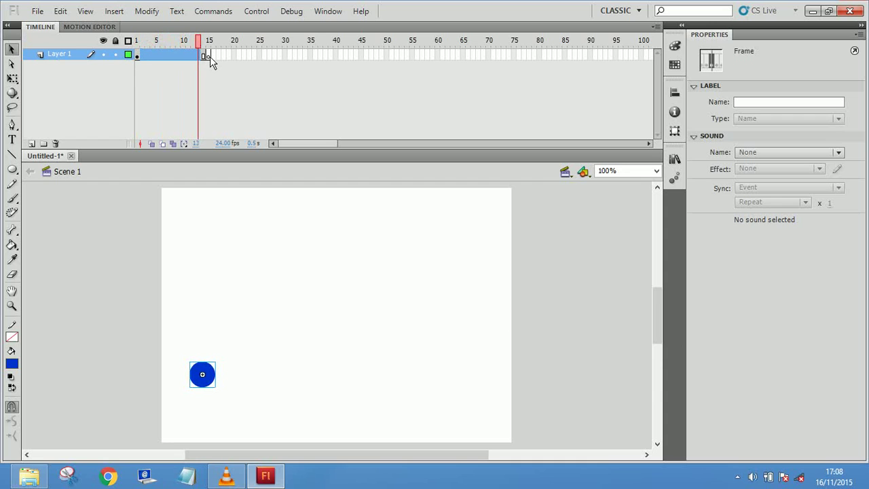
# Insert additional keyframes at frames 16, 17 and 18, directly following the blank keyframe in Layer 1
pyautogui.click(210, 56)
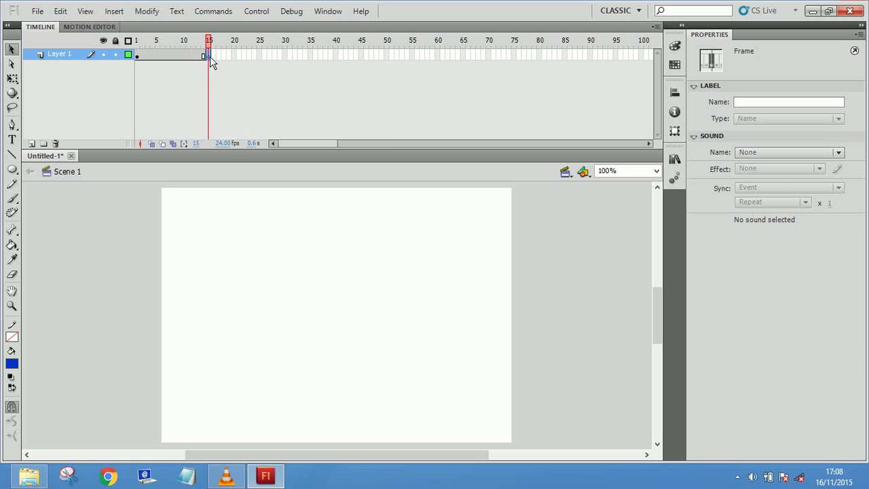
pyautogui.rightClick(210, 56)
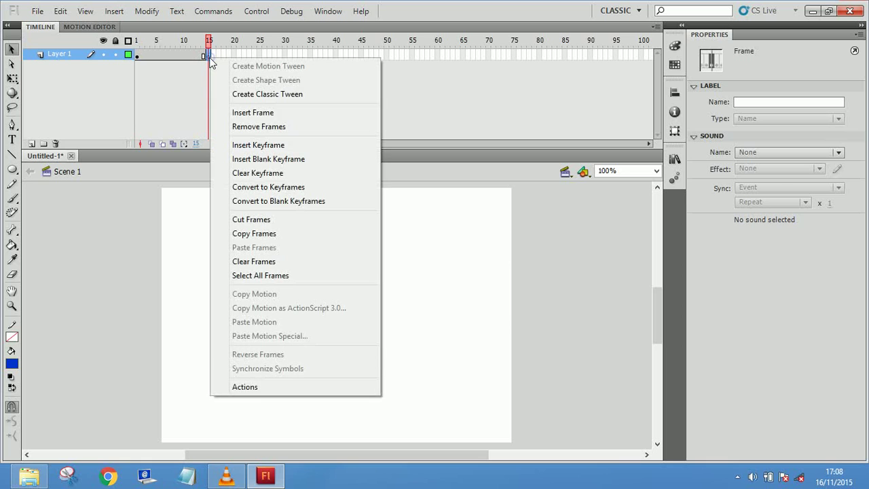
pyautogui.click(239, 145)
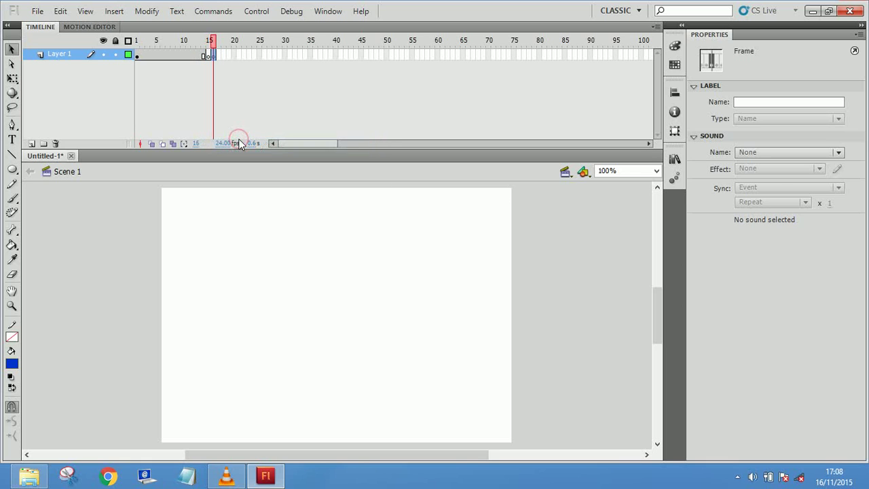
pyautogui.rightClick(212, 55)
pyautogui.click(276, 144)
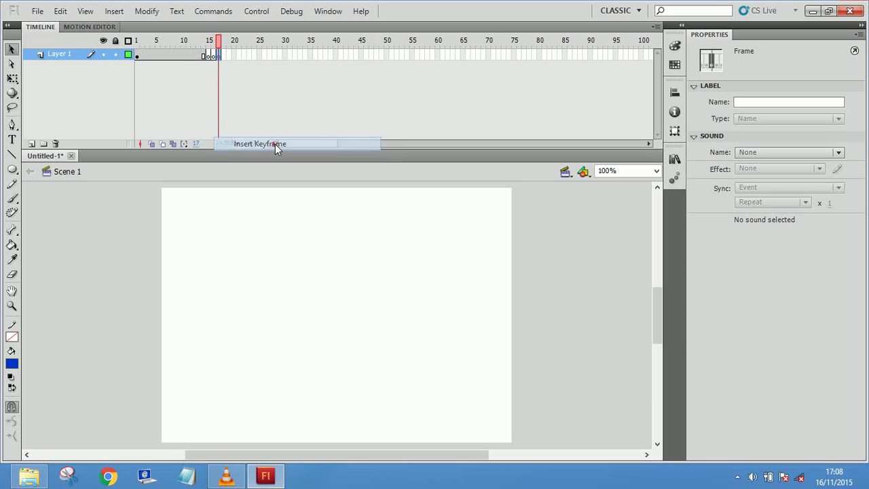
pyautogui.rightClick(220, 57)
pyautogui.click(271, 143)
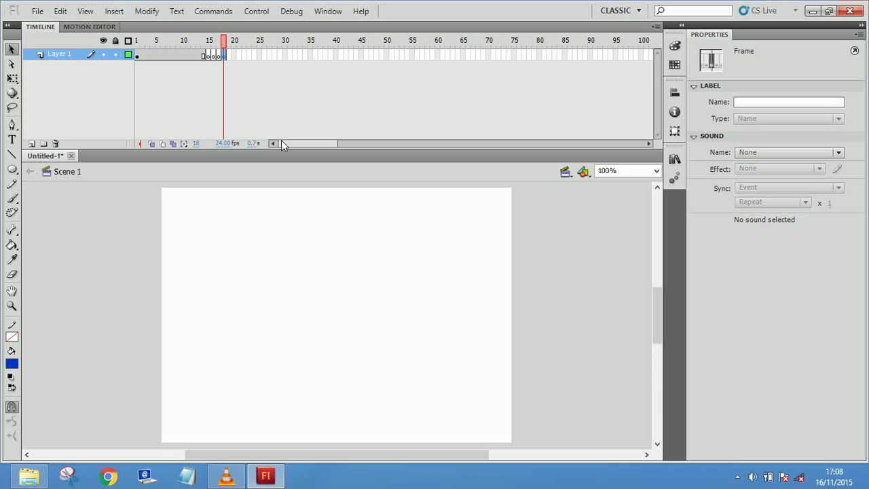
# Undo the extra keyframes and remove all frames after frame 1 from Layer 1
pyautogui.hotkey('ctrl', 'z')
pyautogui.hotkey('ctrl', 'z')
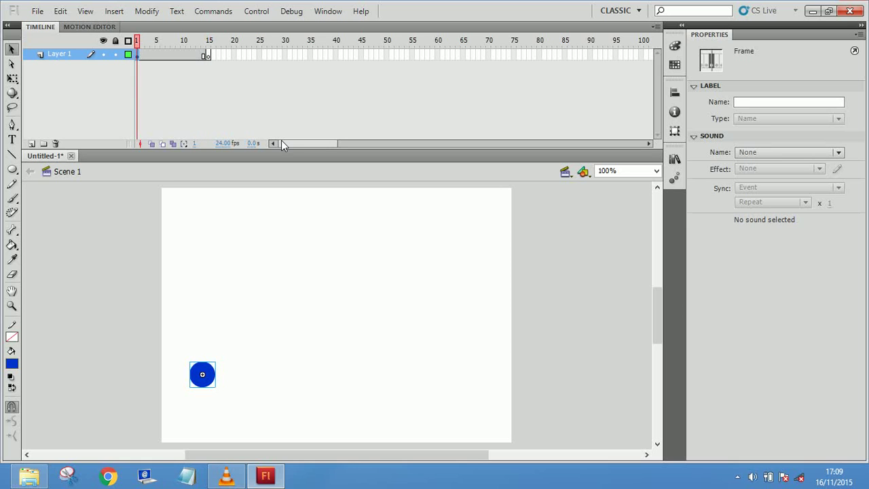
pyautogui.moveTo(229, 56); pyautogui.dragTo(142, 52)
pyautogui.rightClick(142, 52)
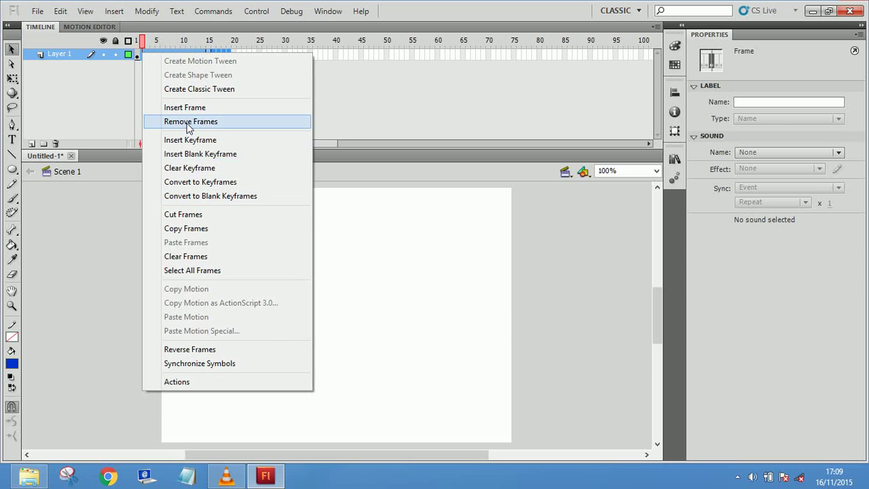
pyautogui.click(189, 123)
# Insert a keyframe at frame 2 of Layer 1 and move its ball horizontally to about X 435, Y 293
pyautogui.click(139, 54)
pyautogui.click(139, 54)
pyautogui.click(141, 54)
pyautogui.rightClick(143, 55)
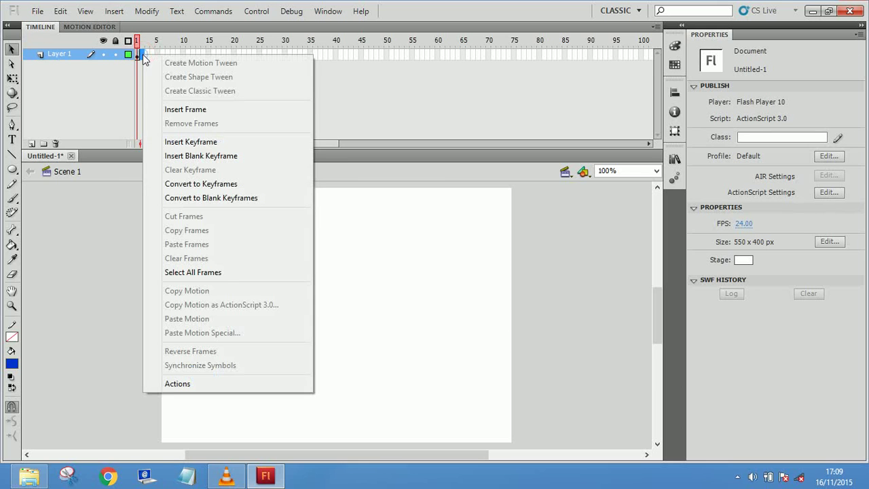
pyautogui.click(197, 141)
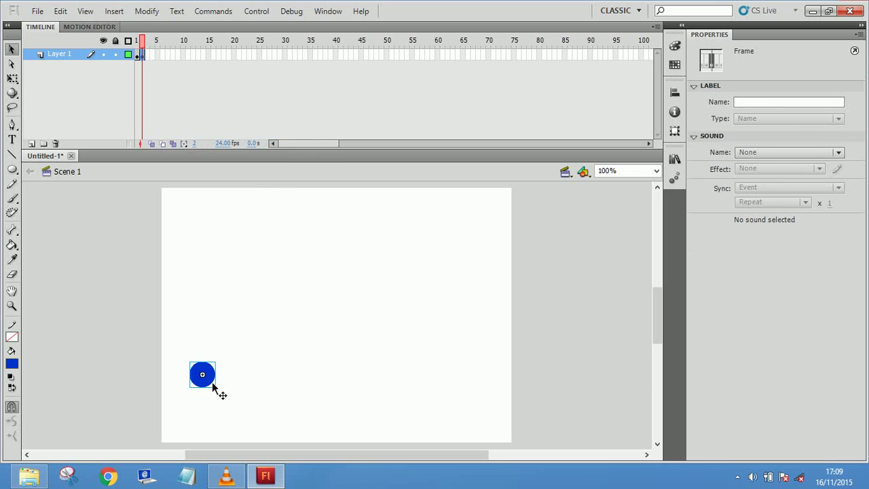
pyautogui.moveTo(210, 376); pyautogui.dragTo(450, 390)
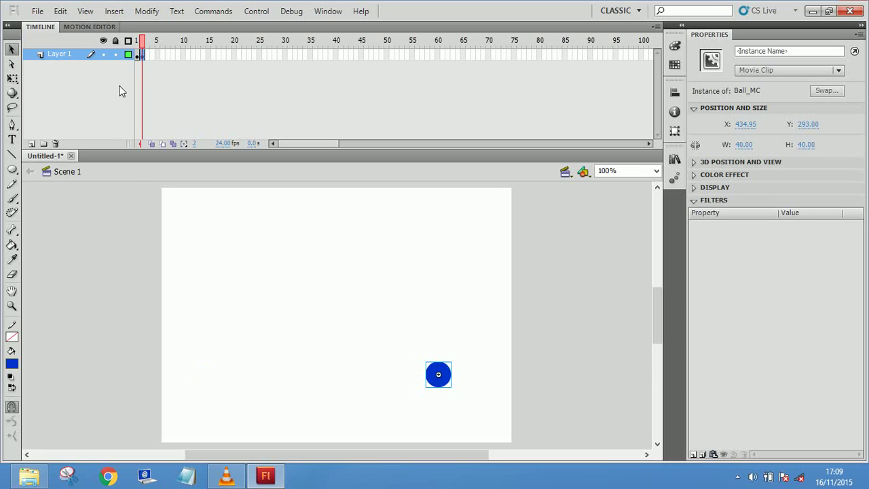
# Move the frame 2 keyframe to frame 40 and check the ball's position in both keyframes
pyautogui.moveTo(145, 58); pyautogui.dragTo(347, 28)
pyautogui.click(270, 102)
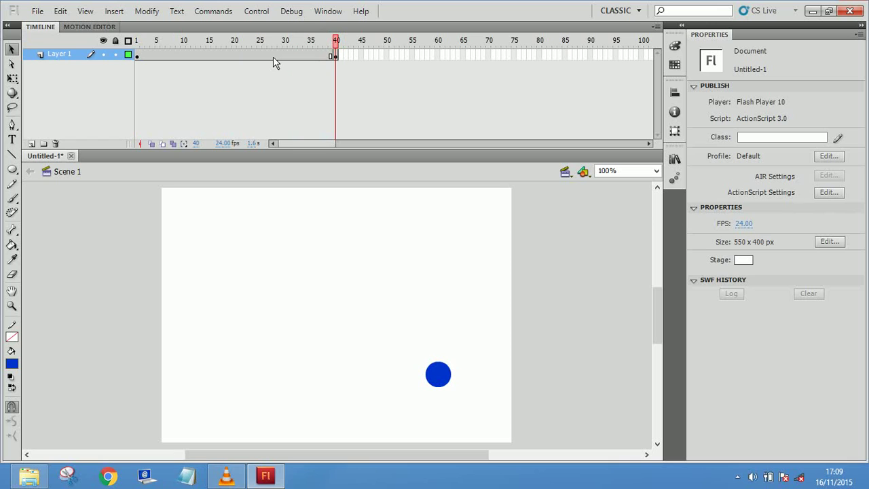
pyautogui.moveTo(336, 41)
pyautogui.mouseDown()
pyautogui.moveTo(115, 41)
pyautogui.moveTo(334, 40)
pyautogui.mouseUp()
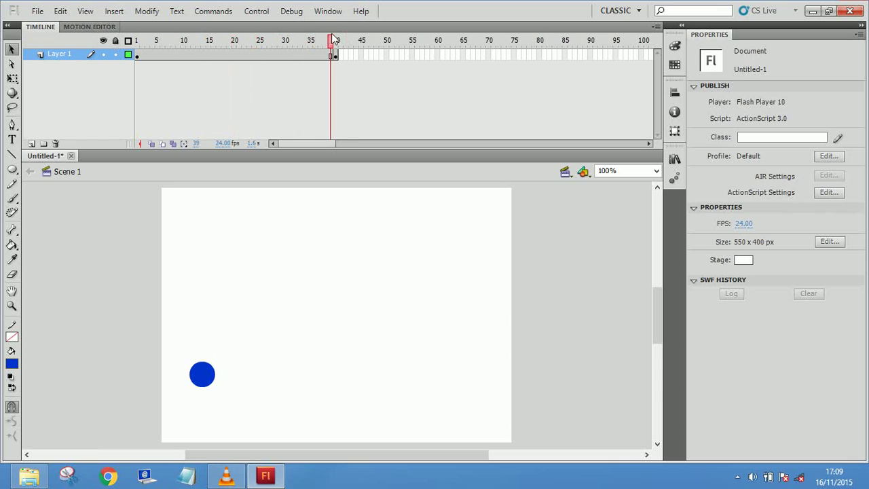
pyautogui.click(334, 56)
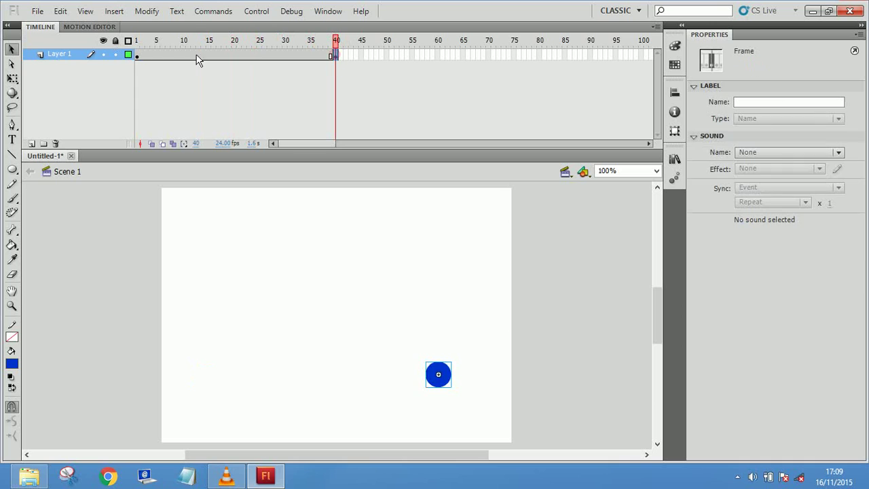
pyautogui.click(136, 55)
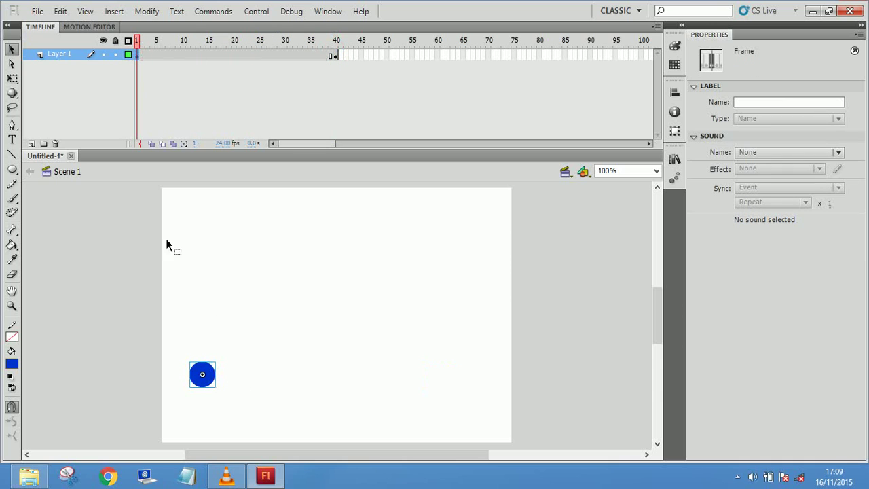
# Turn on onion skinning and extend its range from frame 1 to frame 40
pyautogui.click(151, 144)
pyautogui.moveTo(152, 42); pyautogui.dragTo(336, 40)
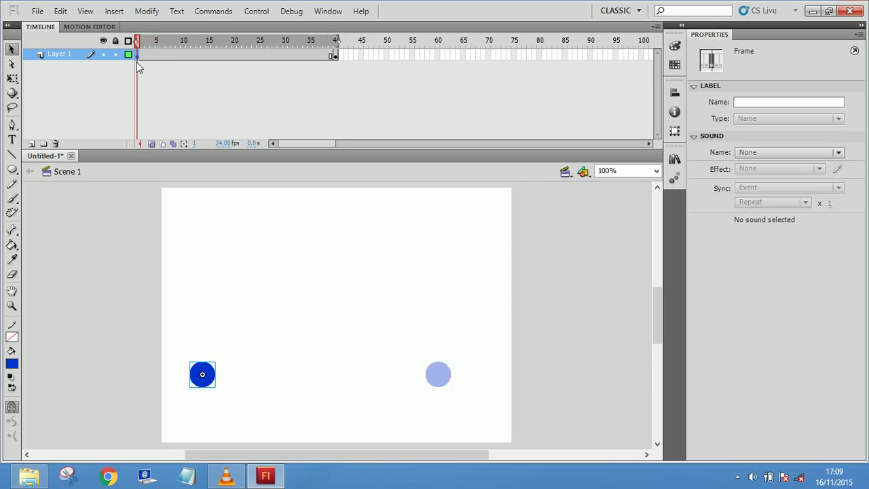
# Try moving the frame 1 keyframe to frame 21, then restore it and return the playhead to frame 1
pyautogui.click(239, 56)
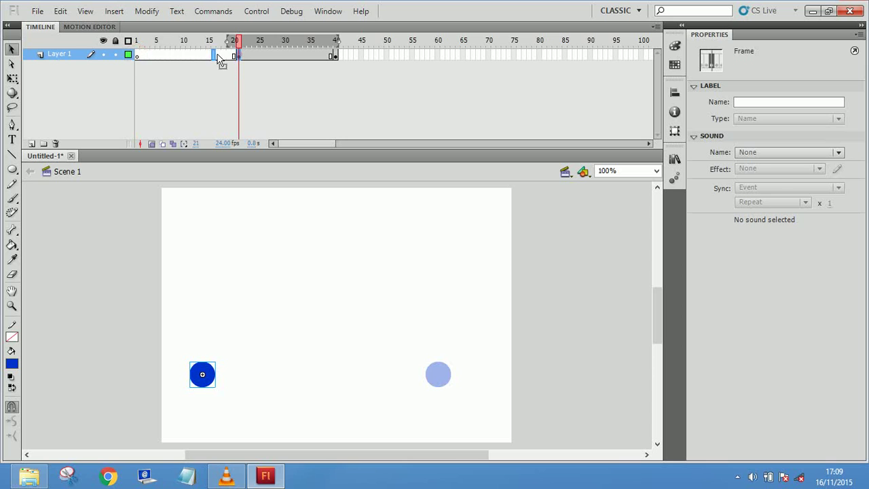
pyautogui.click(135, 57)
pyautogui.moveTo(146, 39)
pyautogui.mouseDown()
pyautogui.moveTo(313, 41)
pyautogui.moveTo(137, 40)
pyautogui.mouseUp()
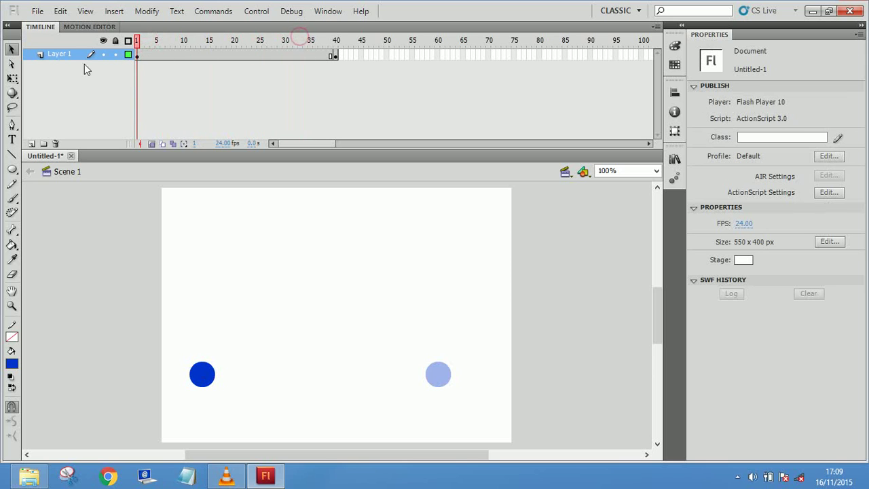
# Select the ball belonging to the frame 1 keyframe and shift it slightly to X 66, Y 293
pyautogui.click(209, 379)
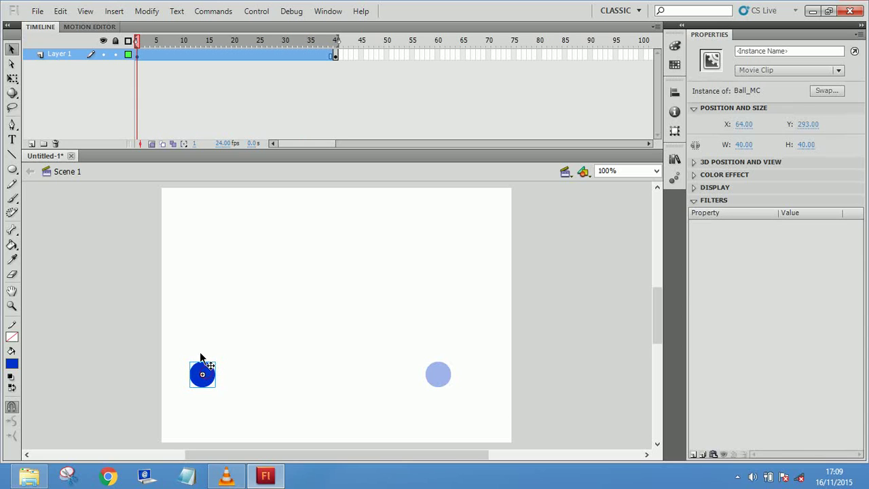
pyautogui.click(445, 375)
pyautogui.click(142, 41)
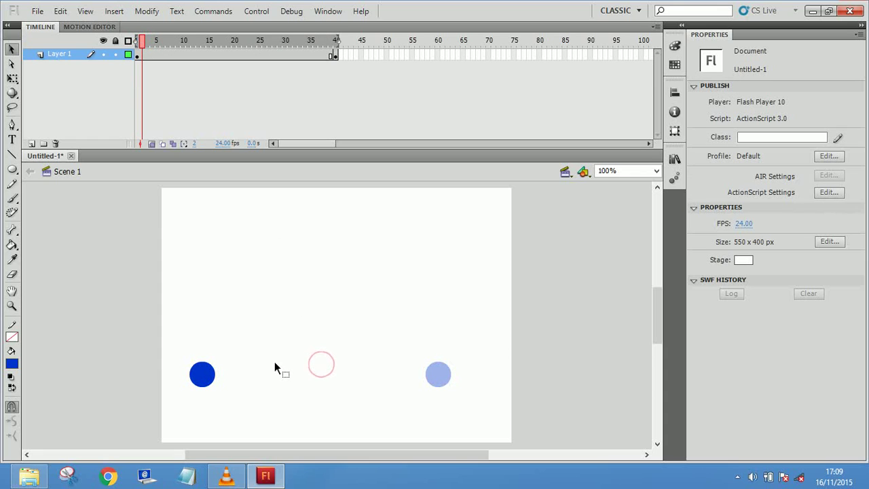
pyautogui.click(205, 379)
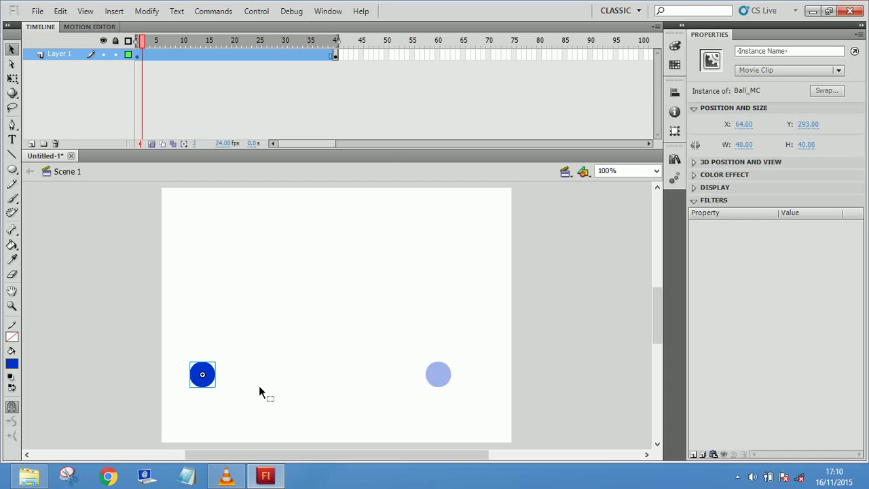
pyautogui.moveTo(202, 375)
pyautogui.mouseDown()
pyautogui.moveTo(243, 301)
pyautogui.moveTo(349, 305)
pyautogui.moveTo(426, 361)
pyautogui.moveTo(372, 313)
pyautogui.moveTo(217, 370)
pyautogui.moveTo(289, 278)
pyautogui.moveTo(363, 293)
pyautogui.moveTo(426, 359)
pyautogui.moveTo(404, 312)
pyautogui.moveTo(277, 285)
pyautogui.moveTo(208, 378)
pyautogui.mouseUp()
# Try to insert a keyframe at frame 16 of Layer 1
pyautogui.click(209, 55)
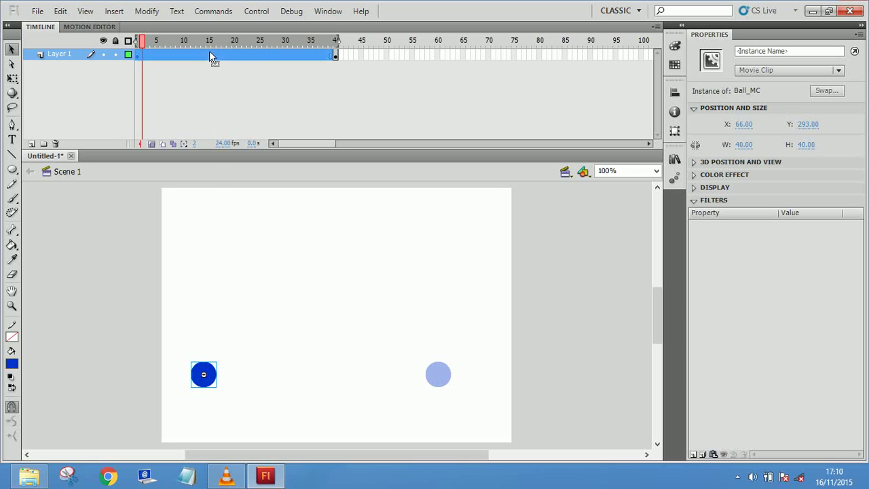
pyautogui.click(207, 44)
pyautogui.rightClick(213, 51)
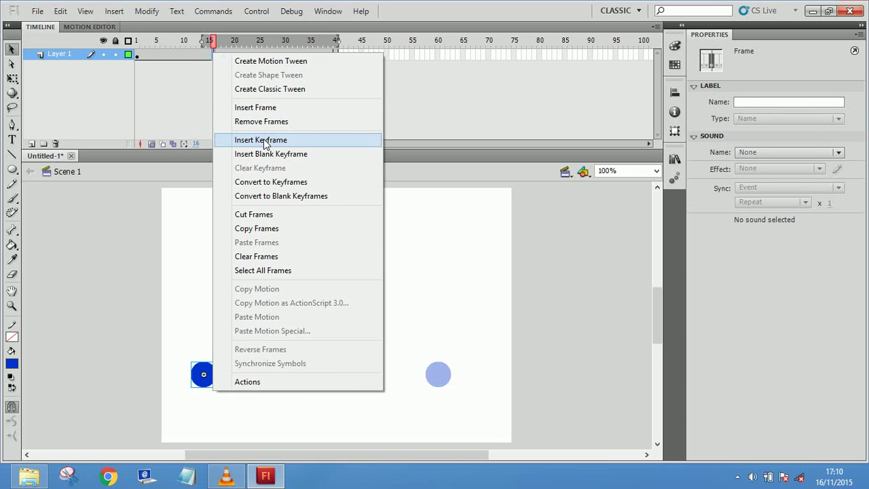
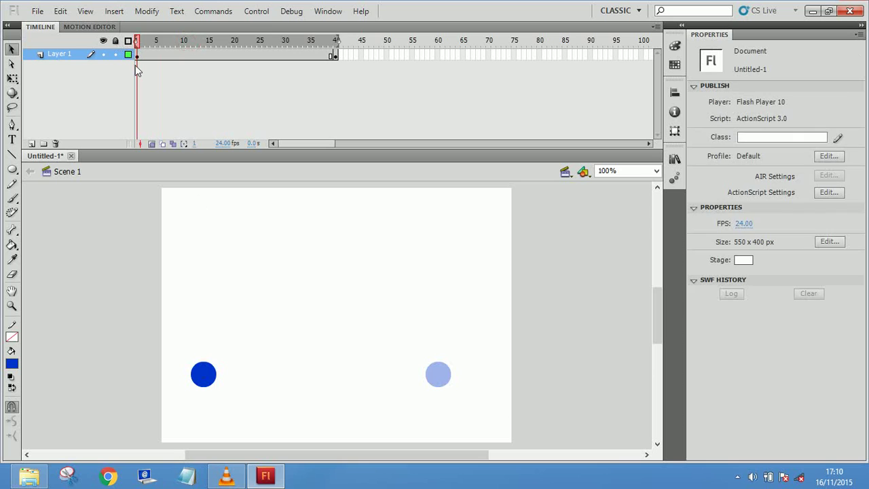
# Review the ball in the keyframes at frames 1 and 40, and return the playhead to frame 1
pyautogui.click(137, 54)
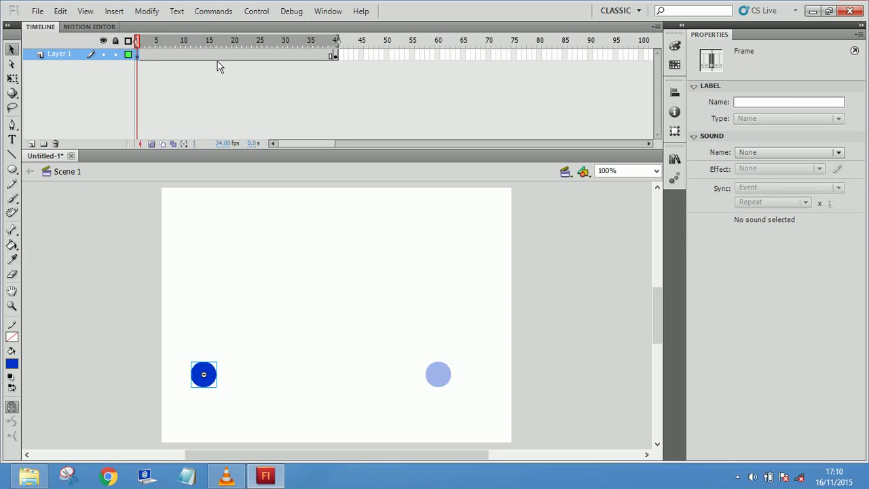
pyautogui.click(334, 54)
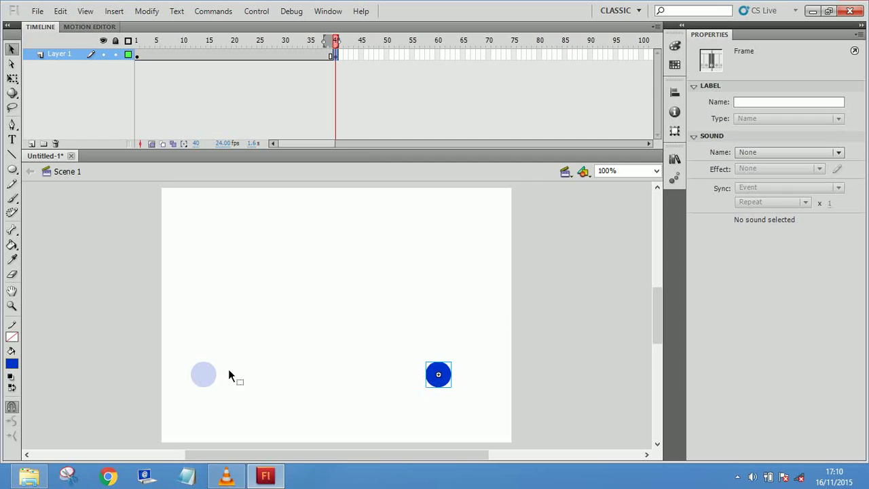
pyautogui.moveTo(381, 392); pyautogui.dragTo(427, 392)
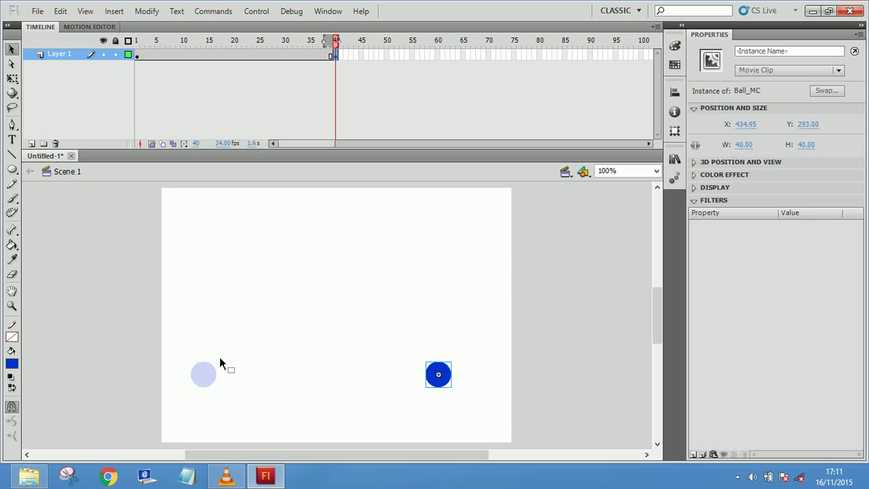
pyautogui.moveTo(192, 40); pyautogui.dragTo(123, 44)
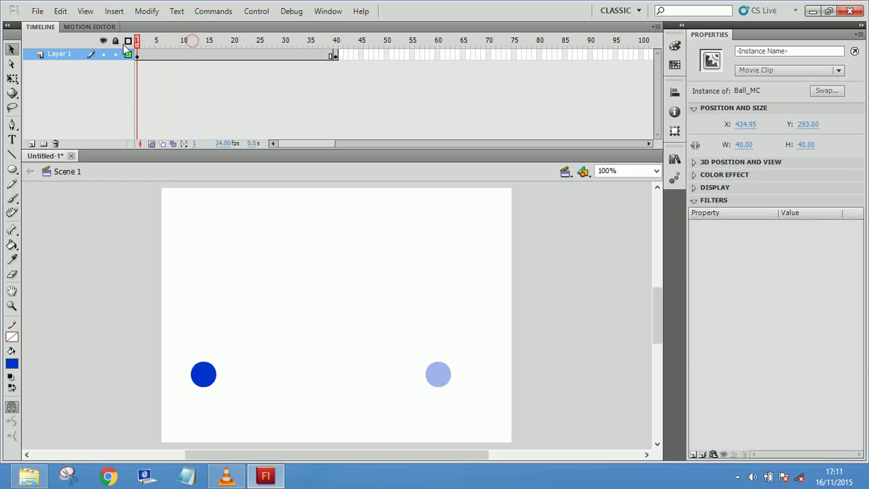
# Insert a keyframe at frame 19 of Layer 1 and move its ball up to about X 233, Y 126
pyautogui.click(231, 54)
pyautogui.rightClick(231, 54)
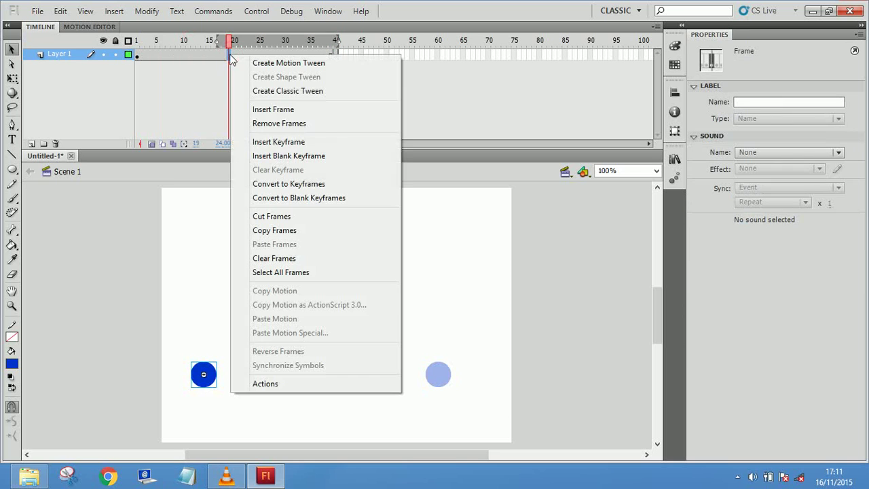
pyautogui.click(279, 144)
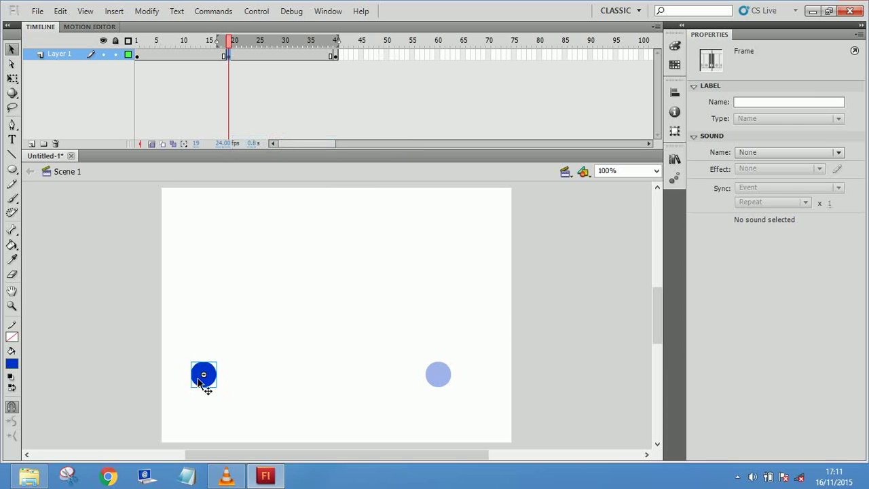
pyautogui.moveTo(199, 382); pyautogui.dragTo(307, 296)
pyautogui.moveTo(229, 38); pyautogui.dragTo(136, 39)
pyautogui.click(316, 127)
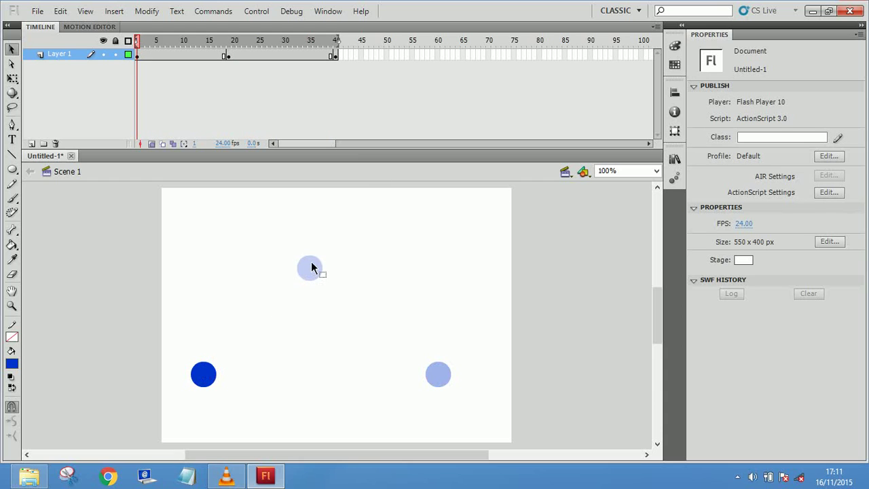
pyautogui.click(227, 57)
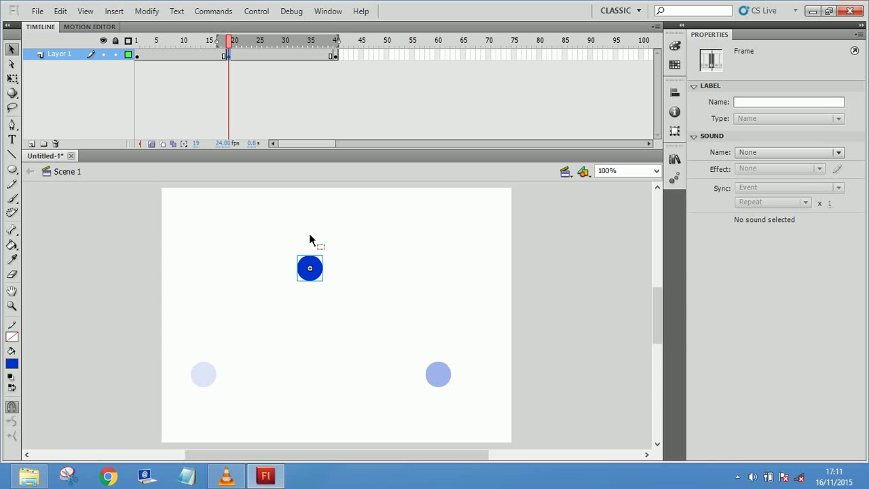
pyautogui.moveTo(318, 236); pyautogui.dragTo(346, 309)
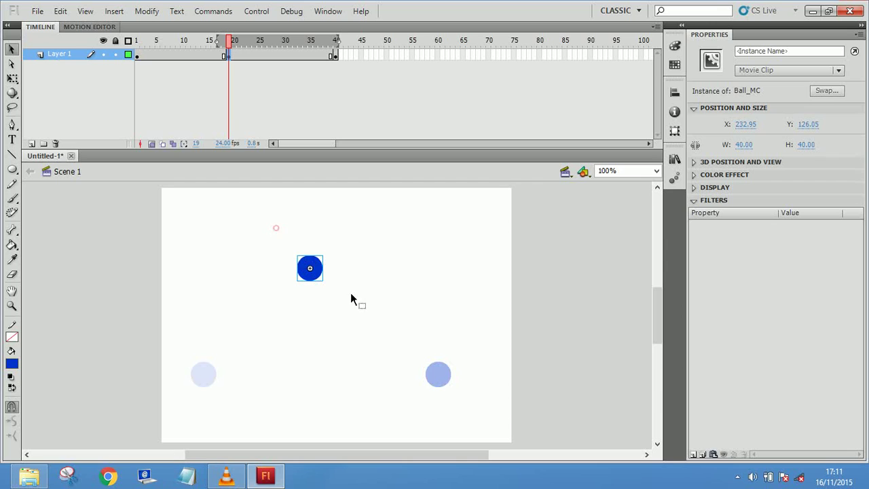
pyautogui.moveTo(276, 228); pyautogui.dragTo(348, 311)
# Create classic tweens between the keyframes at frames 1 and 19 and between those at frames 19 and 40
pyautogui.click(178, 55)
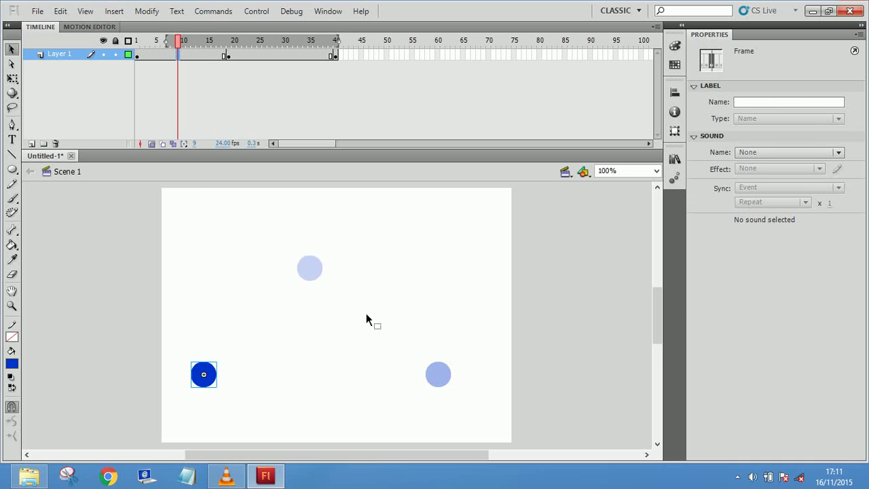
pyautogui.rightClick(172, 53)
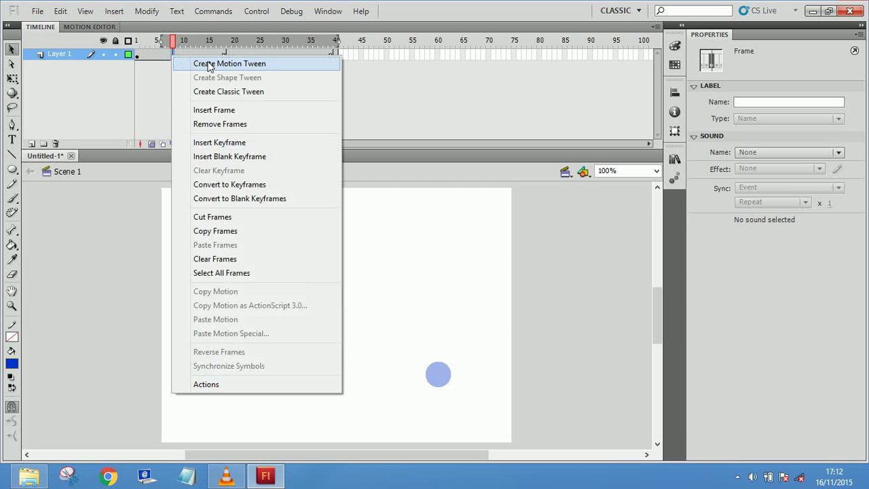
pyautogui.click(231, 91)
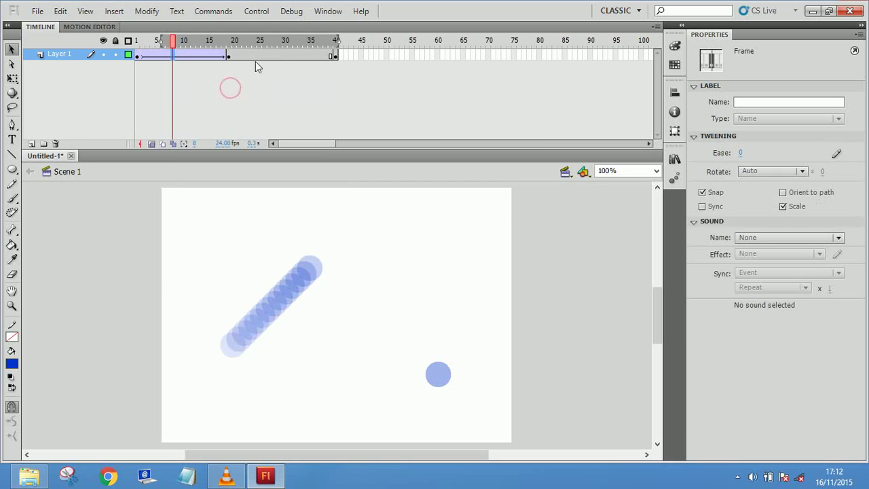
pyautogui.rightClick(279, 55)
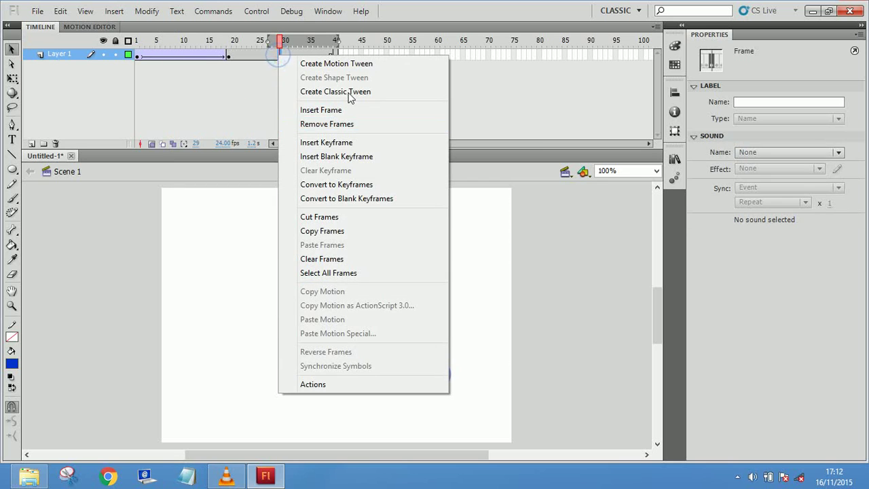
pyautogui.click(350, 92)
# Return the playhead to frame 1, test the two-part tween as a movie and close the preview
pyautogui.moveTo(267, 39); pyautogui.dragTo(138, 39)
pyautogui.click(138, 40)
pyautogui.click(189, 106)
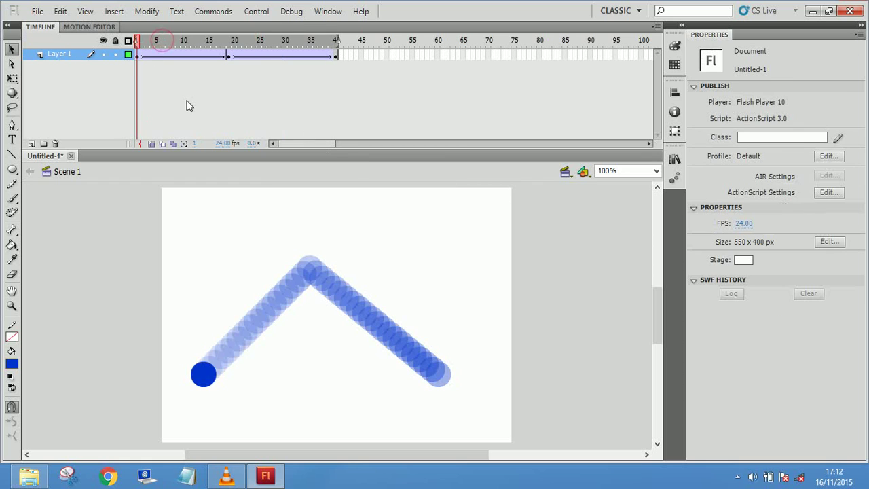
pyautogui.click(238, 195)
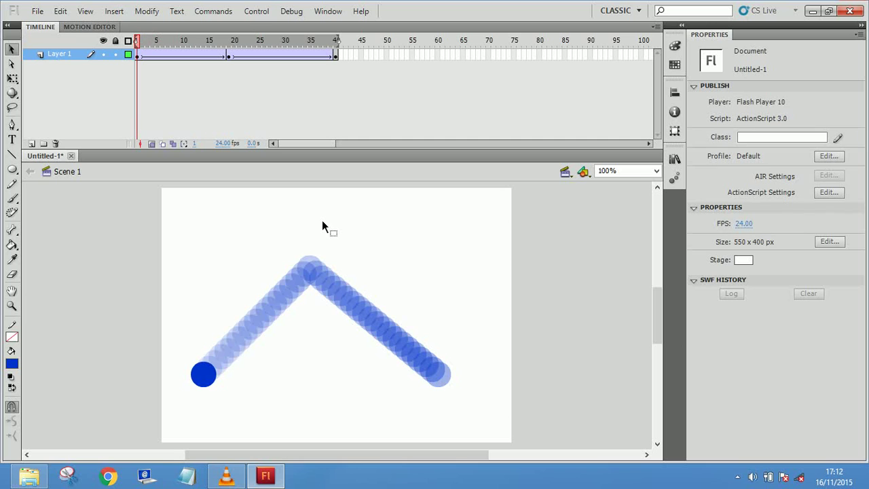
pyautogui.hotkey('ctrl', 'Return')
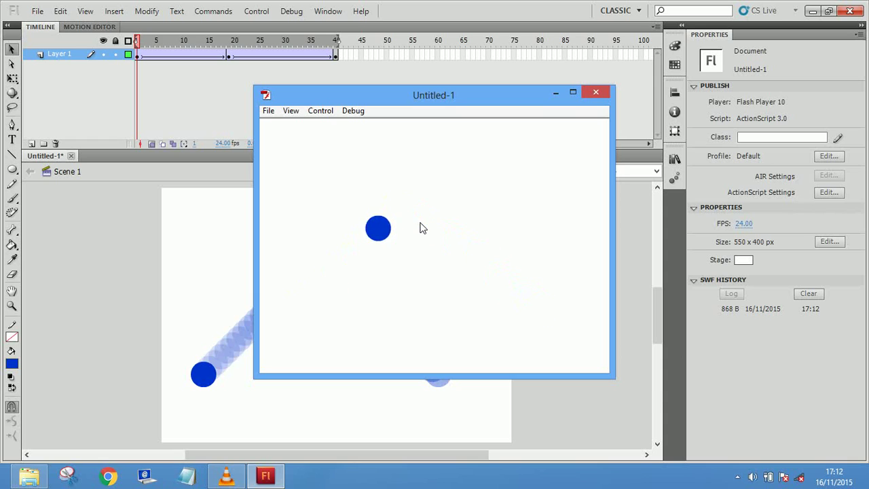
pyautogui.click(602, 91)
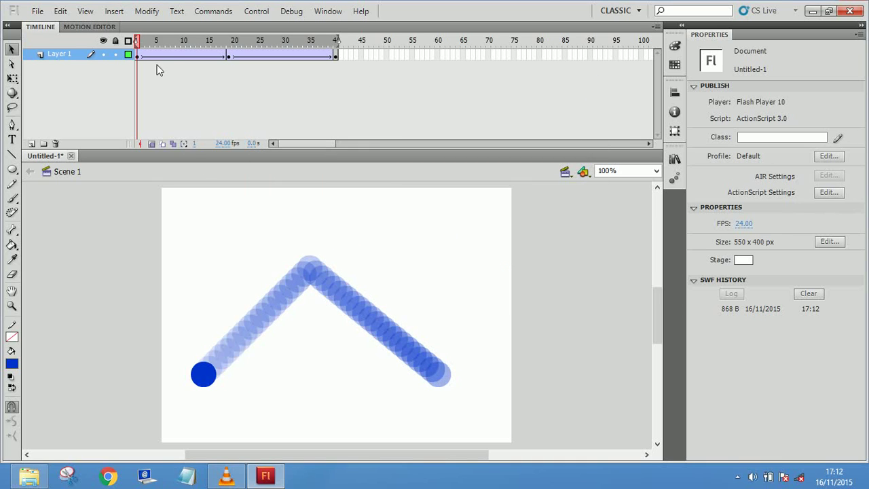
# Insert a keyframe at frame 10 and move its ball outward to about X 127, Y 177 to bend the rising path
pyautogui.moveTo(146, 42); pyautogui.dragTo(124, 27)
pyautogui.click(177, 42)
pyautogui.rightClick(182, 54)
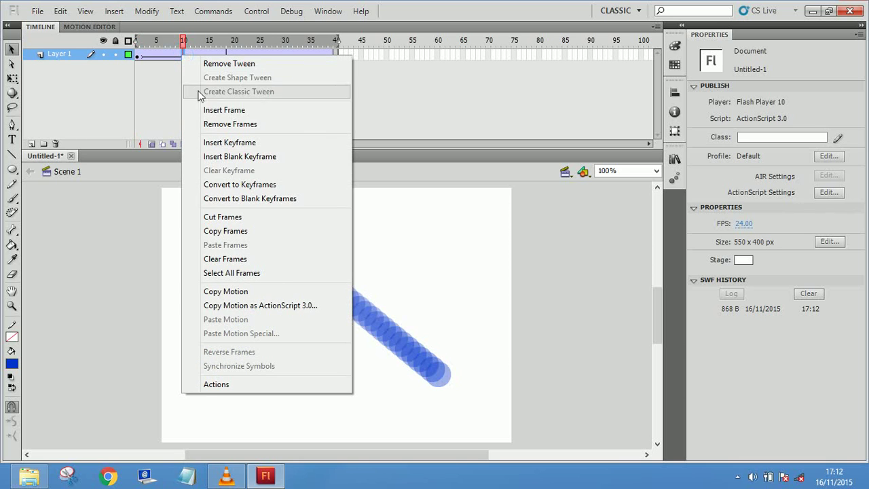
pyautogui.click(226, 145)
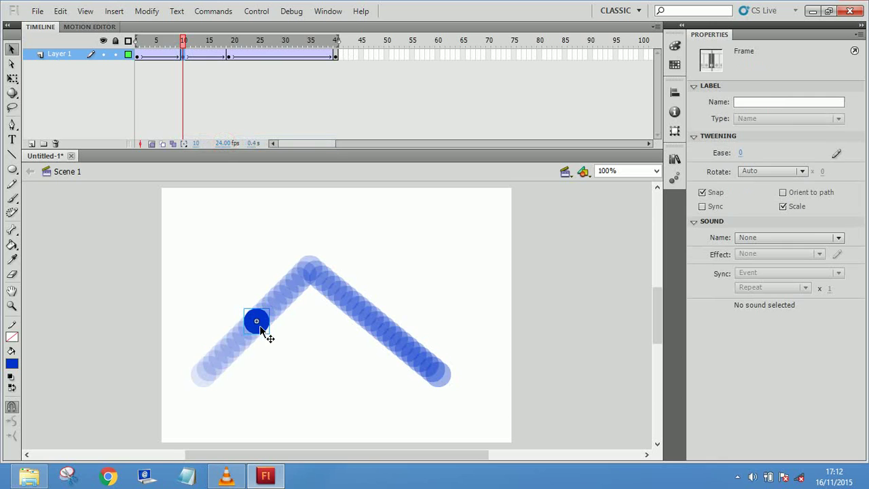
pyautogui.click(256, 307)
pyautogui.moveTo(256, 307)
pyautogui.mouseDown()
pyautogui.moveTo(247, 302)
pyautogui.moveTo(255, 305)
pyautogui.mouseUp()
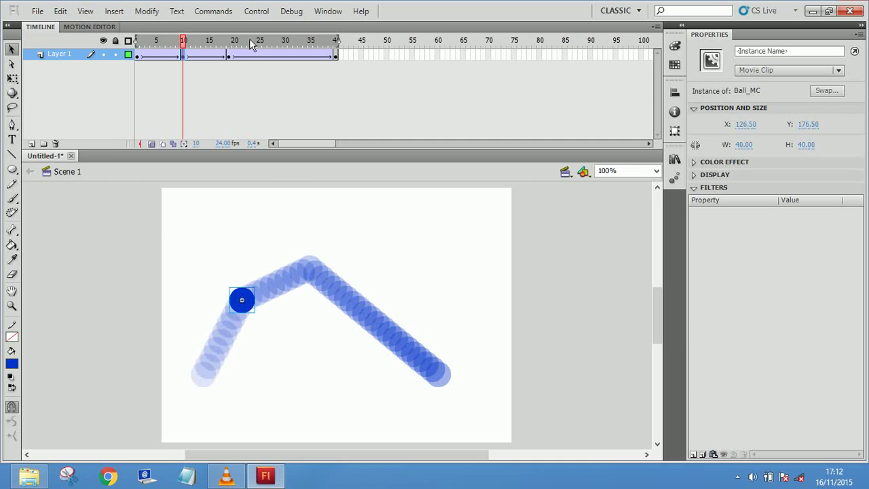
# Insert a keyframe at frame 29 and move its ball outward to about X 356, Y 170 to bend the falling path
pyautogui.click(279, 44)
pyautogui.rightClick(278, 53)
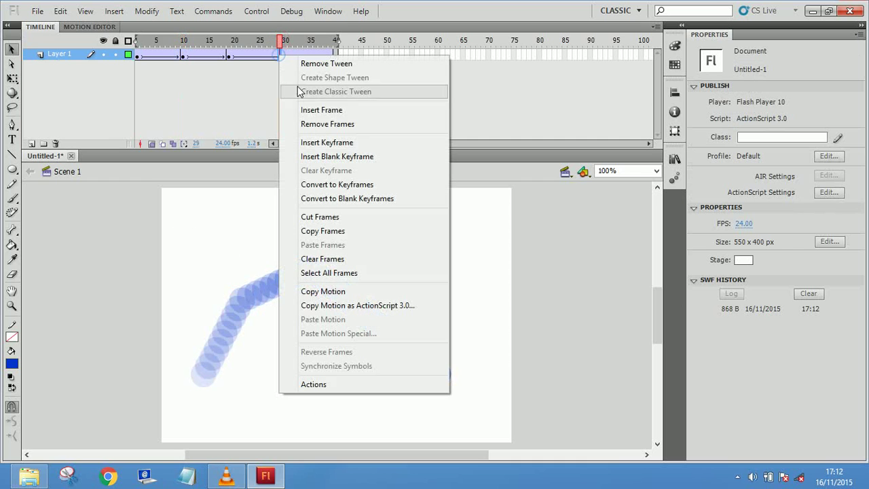
pyautogui.click(326, 143)
pyautogui.moveTo(371, 319); pyautogui.dragTo(396, 307)
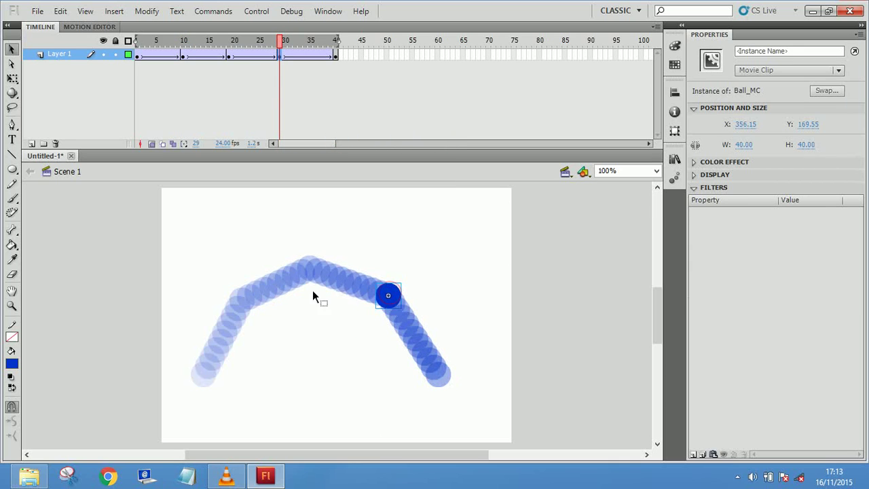
# Test the movie, close the preview and review the keyframes at frames 1, 10, 19, 29 and 40
pyautogui.hotkey('ctrl', 'Return')
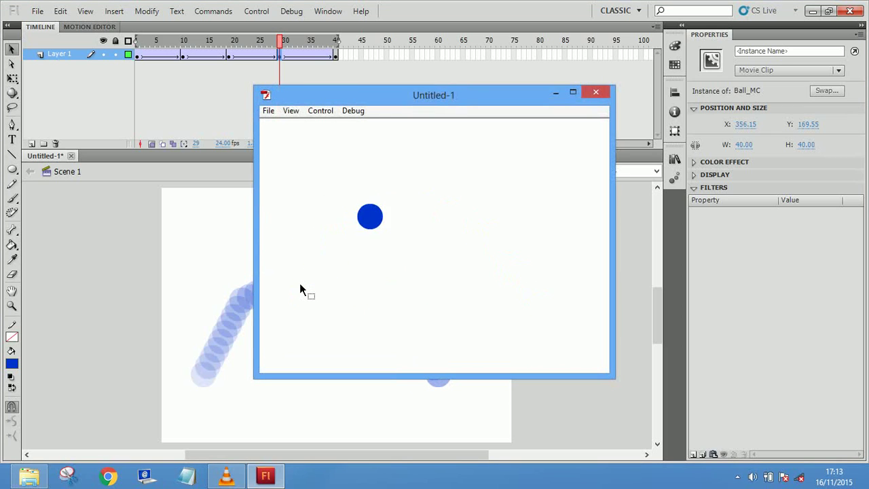
pyautogui.click(604, 92)
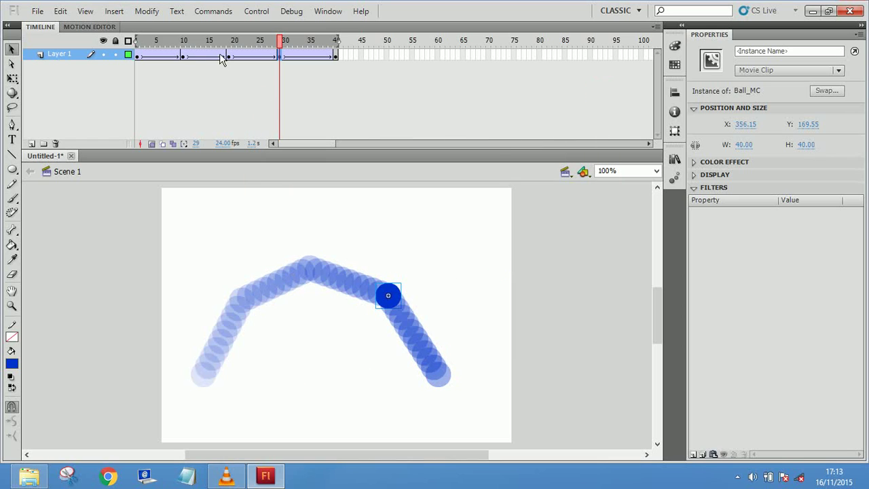
pyautogui.click(280, 54)
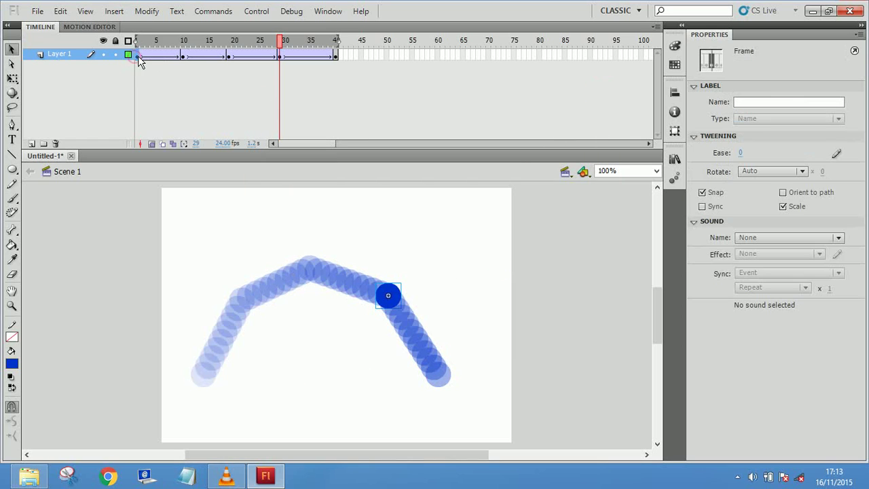
pyautogui.click(138, 55)
pyautogui.click(182, 55)
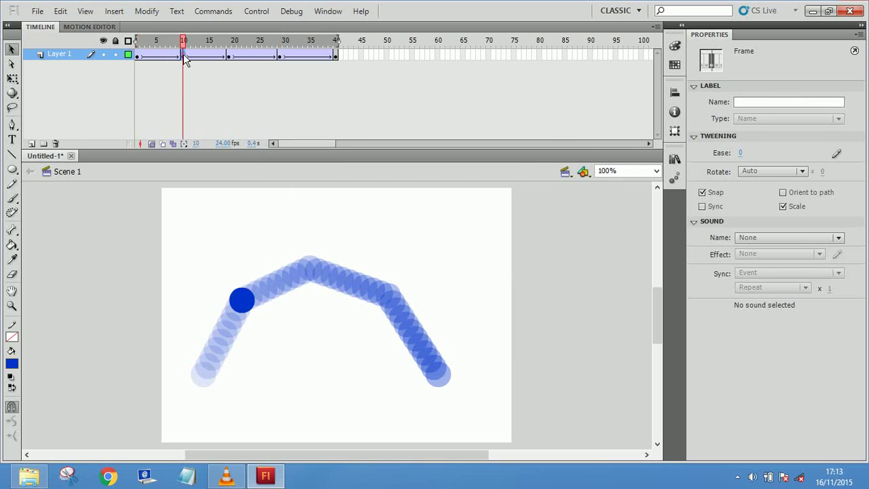
pyautogui.click(229, 56)
pyautogui.click(282, 56)
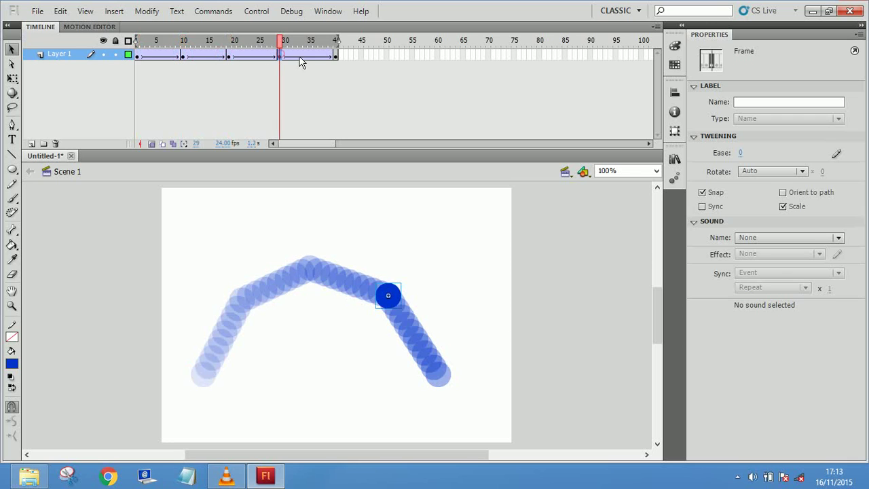
pyautogui.click(337, 55)
pyautogui.moveTo(338, 57); pyautogui.dragTo(342, 221)
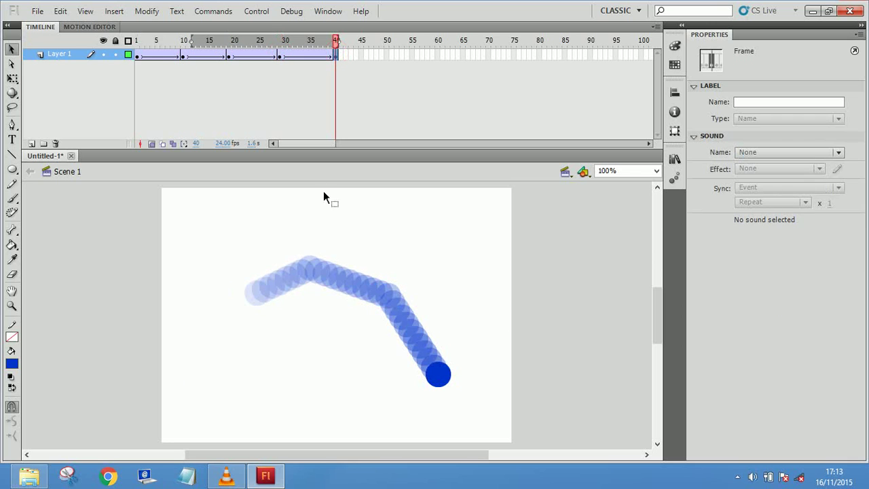
# Insert a keyframe at frame 5 and move its ball outward to about X 80, Y 225
pyautogui.click(154, 57)
pyautogui.rightClick(155, 57)
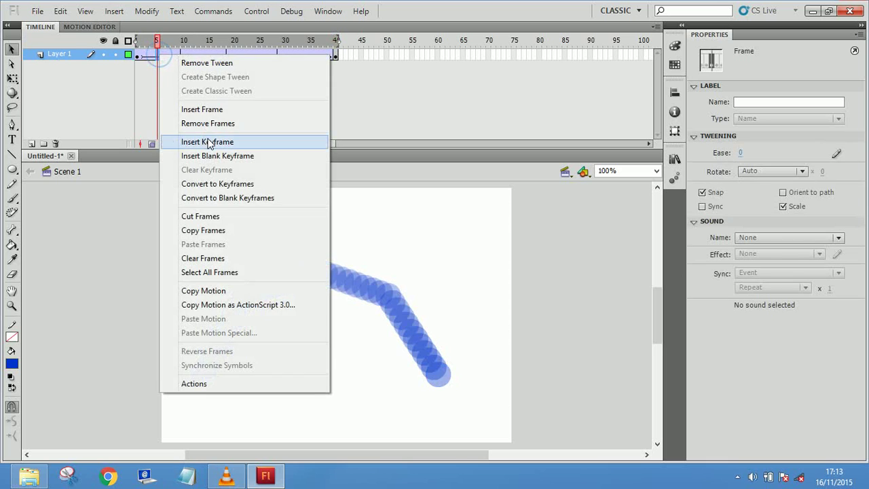
pyautogui.click(204, 140)
pyautogui.moveTo(225, 343)
pyautogui.mouseDown()
pyautogui.moveTo(214, 344)
pyautogui.moveTo(216, 333)
pyautogui.mouseUp()
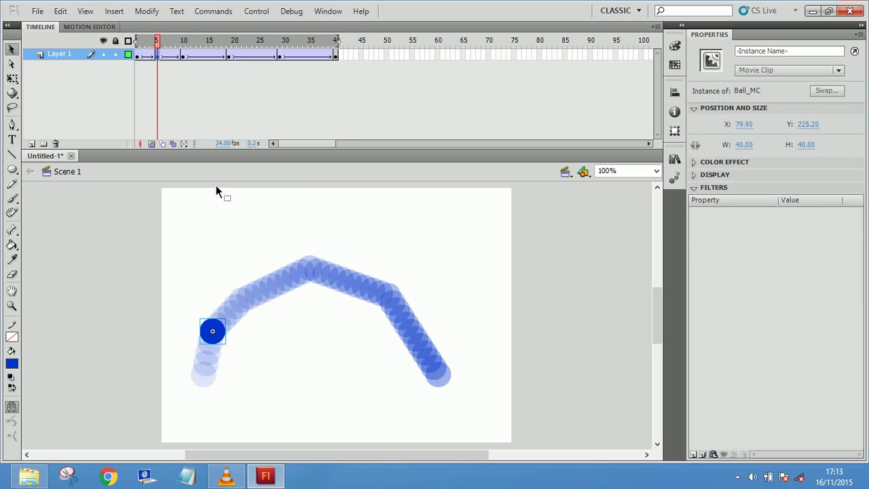
# Insert a keyframe at frame 14 and move its ball outward to about X 174, Y 135
pyautogui.click(201, 57)
pyautogui.rightClick(201, 54)
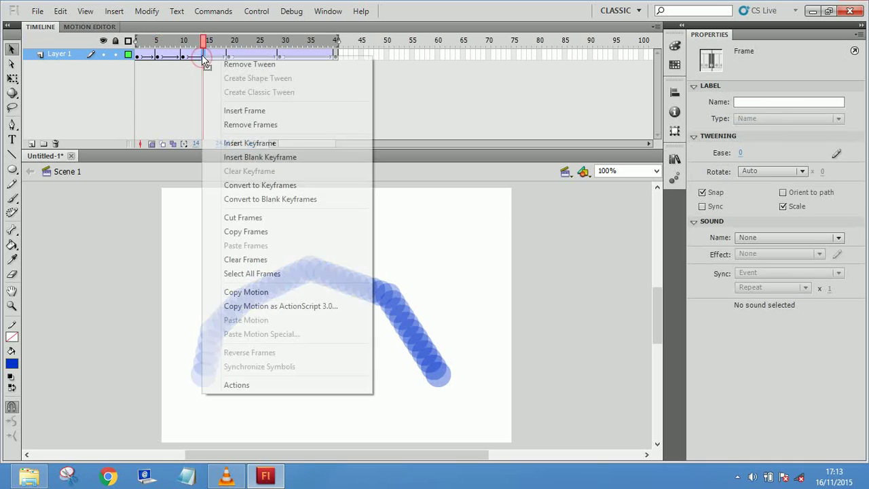
pyautogui.click(254, 143)
pyautogui.moveTo(272, 299); pyautogui.dragTo(276, 285)
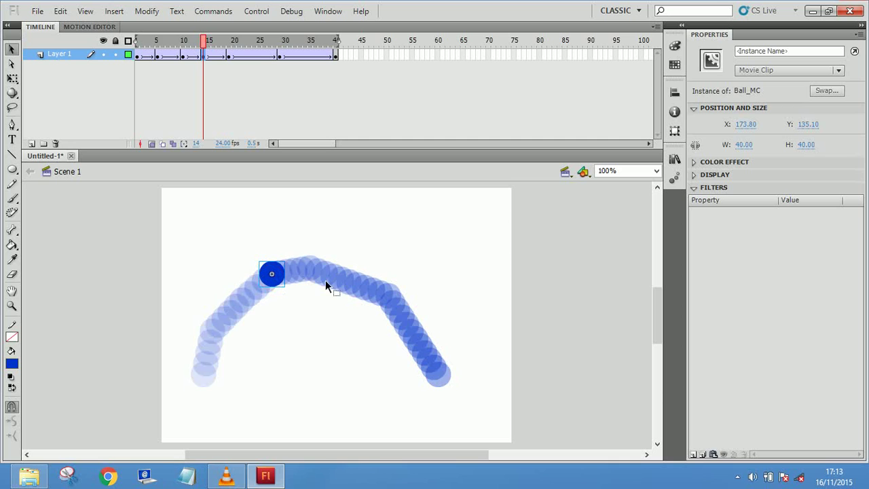
# Insert a keyframe at frame 24 and move its ball outward to about X 302, Y 135
pyautogui.click(254, 56)
pyautogui.rightClick(254, 56)
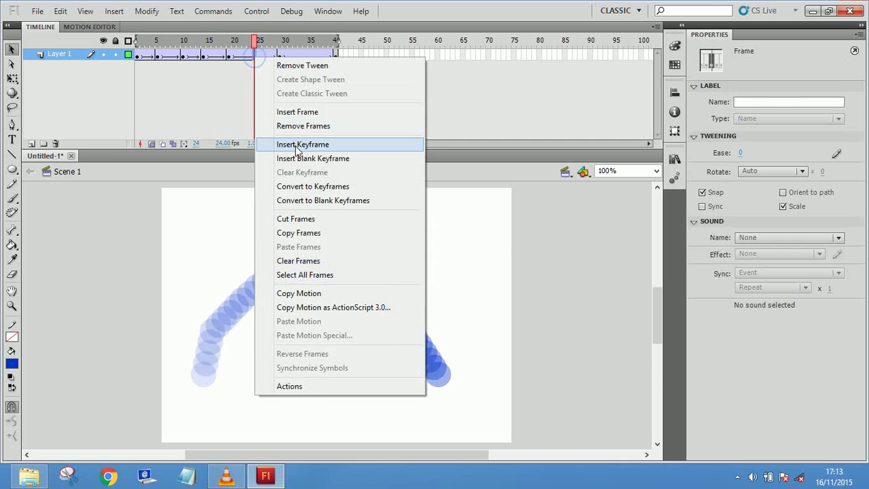
pyautogui.click(294, 144)
pyautogui.moveTo(347, 270); pyautogui.dragTo(352, 275)
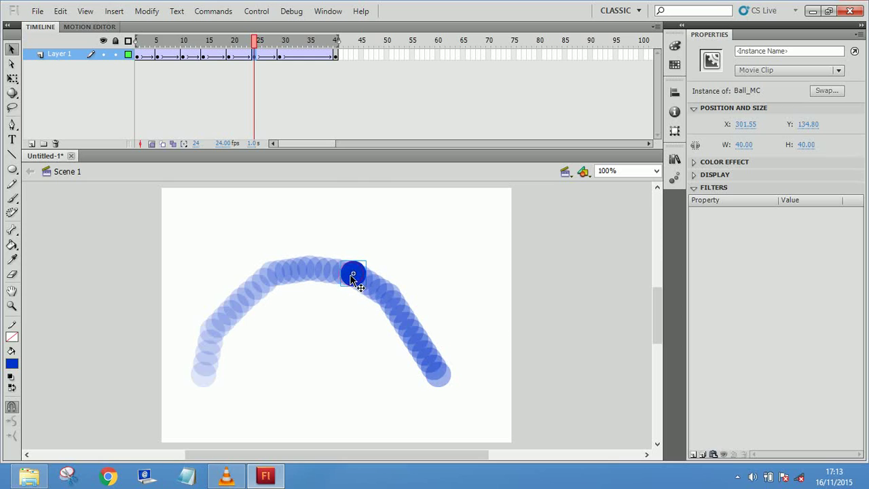
# Insert a keyframe at frame 34 and move its ball outward to about X 408, Y 226
pyautogui.click(300, 54)
pyautogui.rightClick(305, 55)
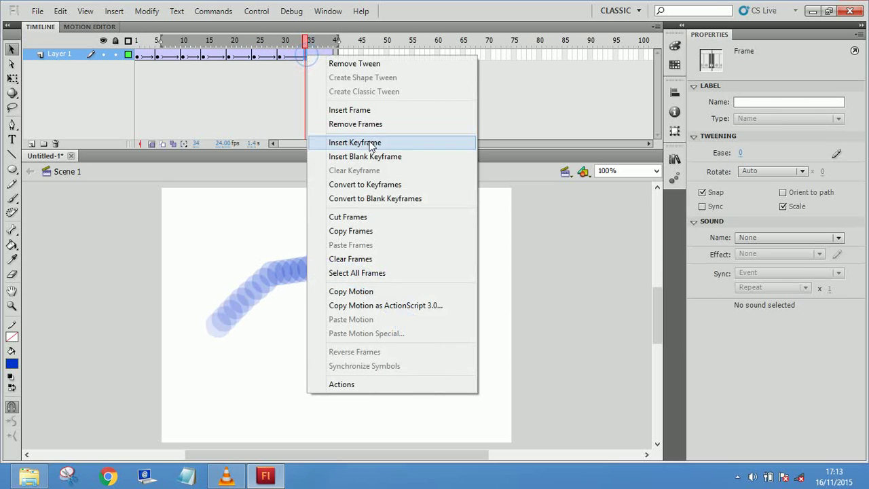
pyautogui.click(372, 144)
pyautogui.click(415, 336)
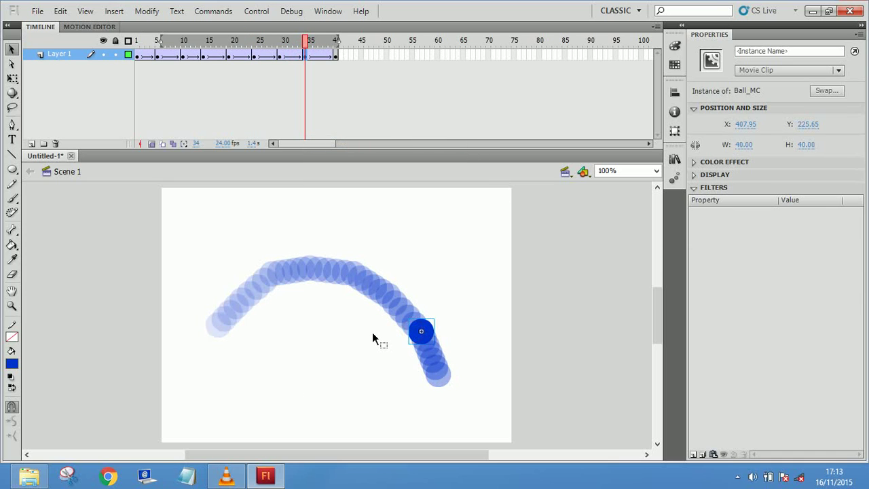
# Return the playhead to frame 1, test the arched ball animation as a movie and close the preview
pyautogui.moveTo(190, 39); pyautogui.dragTo(137, 40)
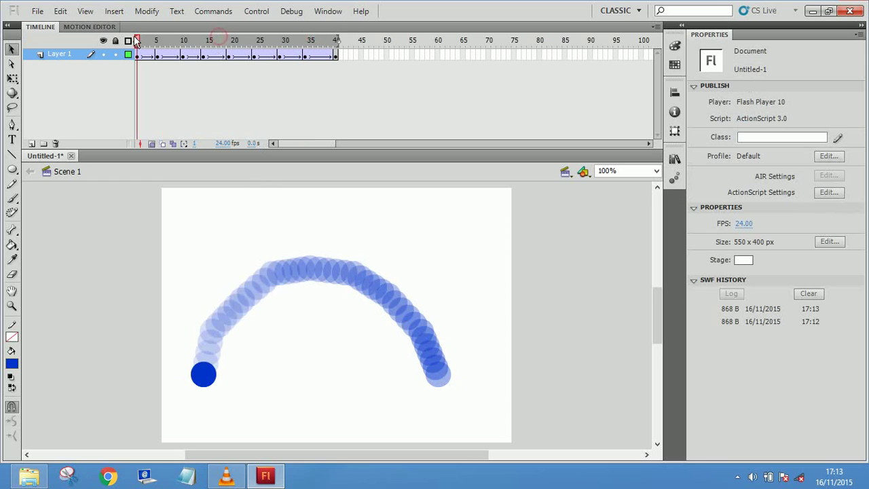
pyautogui.hotkey('ctrl', 'Return')
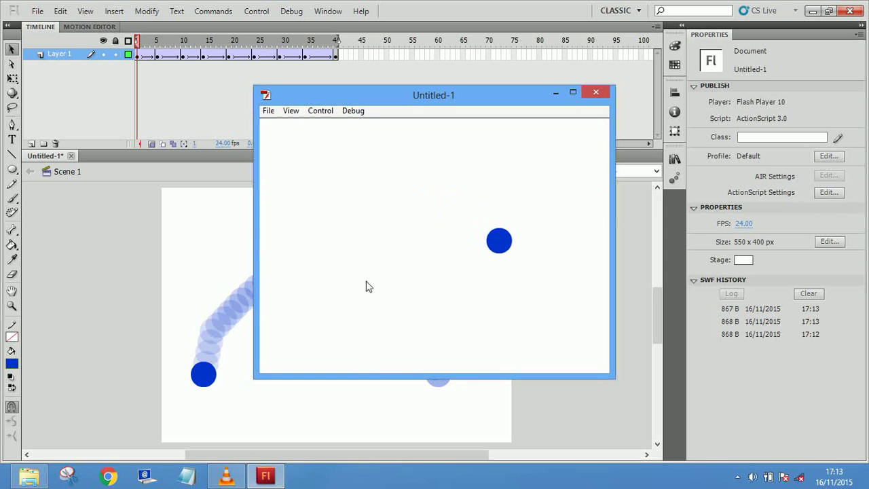
pyautogui.click(598, 93)
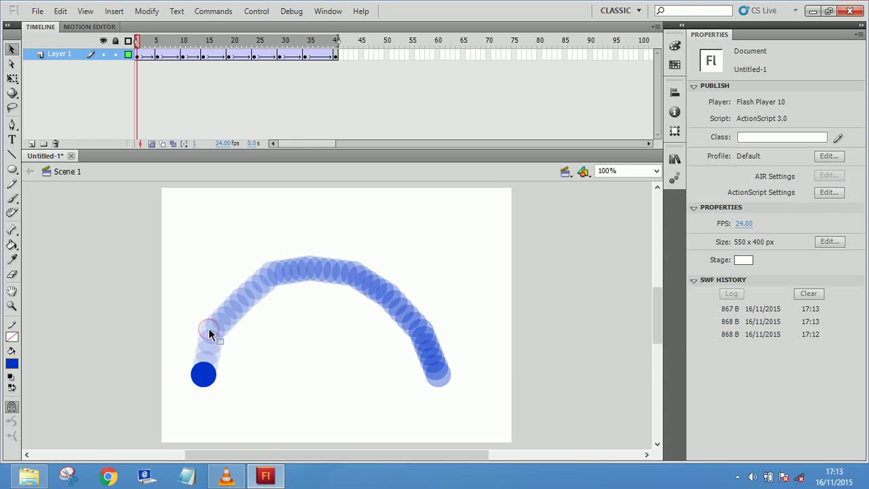
# Try moving the frame 1 ball to about X 338, Y 182, undo the move and deselect the ball
pyautogui.moveTo(205, 367); pyautogui.dragTo(379, 312)
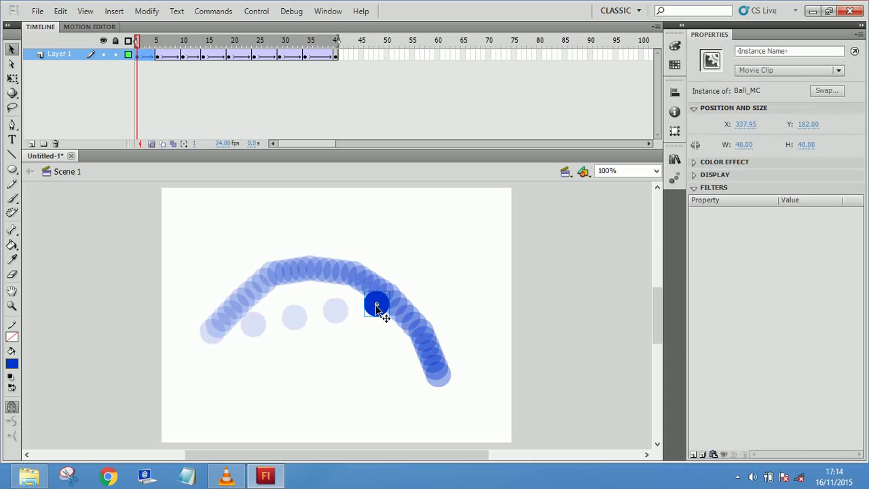
pyautogui.hotkey('ctrl', 'z')
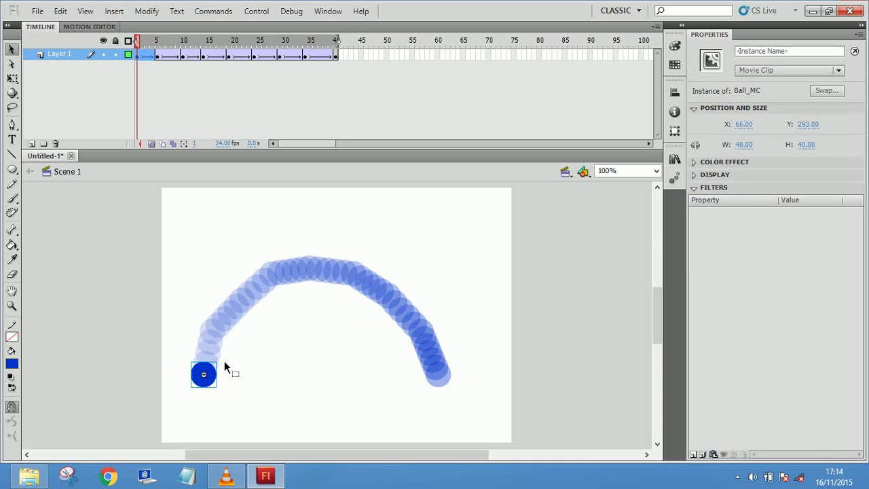
pyautogui.click(167, 385)
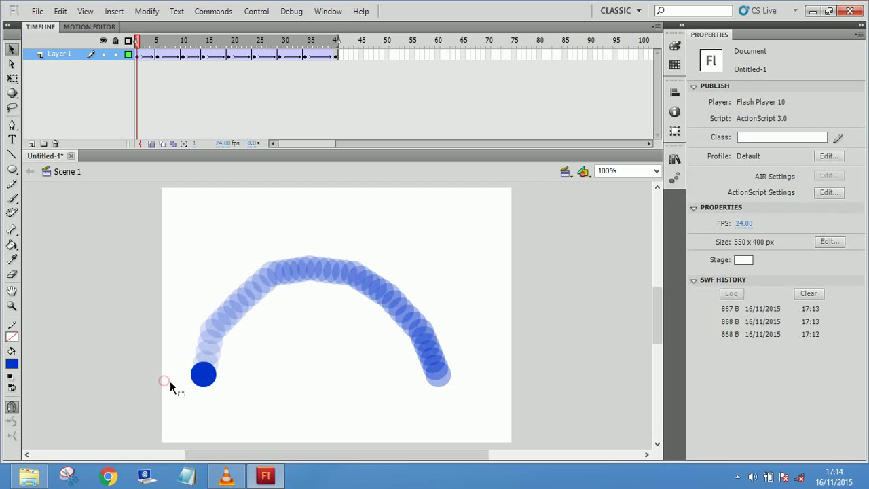
pyautogui.hotkey('ctrl', 'z')
pyautogui.click(184, 234)
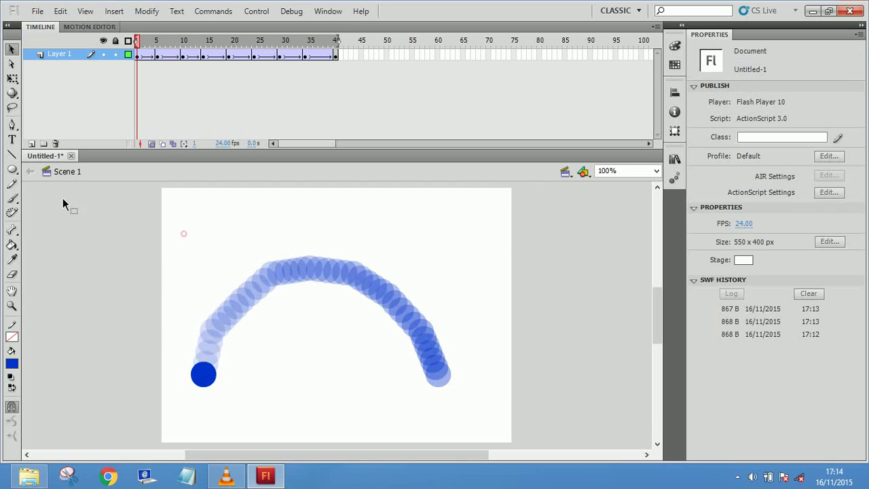
# Try sketching freehand guide curves over the ball's arc with the Pencil tool, undo them and return to the Selection tool
pyautogui.click(12, 183)
pyautogui.moveTo(174, 370); pyautogui.dragTo(189, 317)
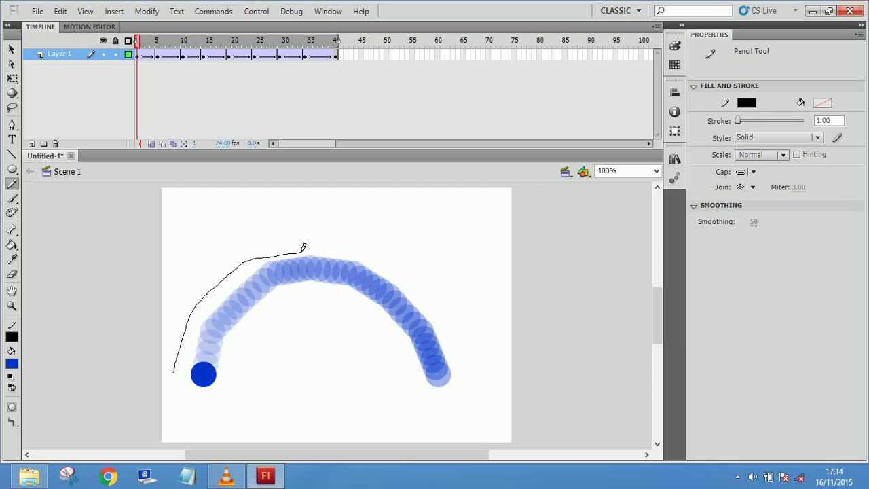
pyautogui.moveTo(322, 245); pyautogui.dragTo(357, 246)
pyautogui.moveTo(425, 300); pyautogui.dragTo(464, 373)
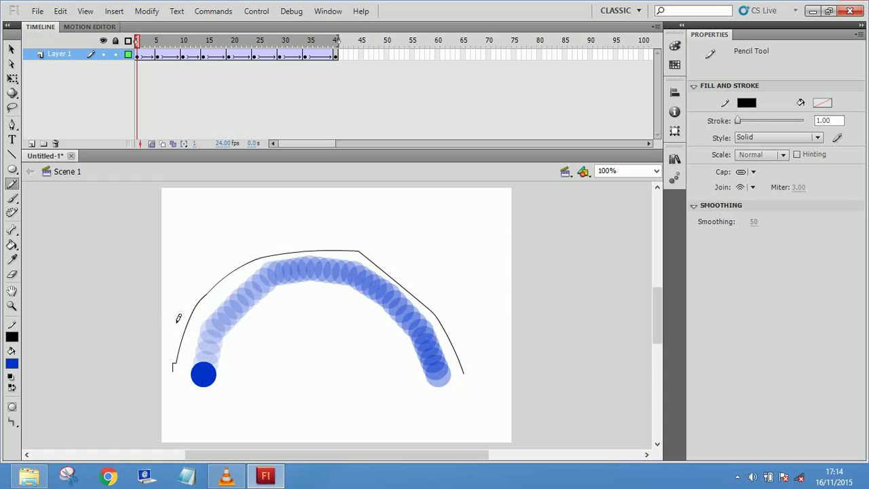
pyautogui.moveTo(165, 340)
pyautogui.mouseDown()
pyautogui.moveTo(213, 257)
pyautogui.moveTo(329, 219)
pyautogui.moveTo(402, 234)
pyautogui.moveTo(448, 278)
pyautogui.moveTo(485, 361)
pyautogui.mouseUp()
pyautogui.hotkey('ctrl', 'z')
pyautogui.hotkey('ctrl', 'z')
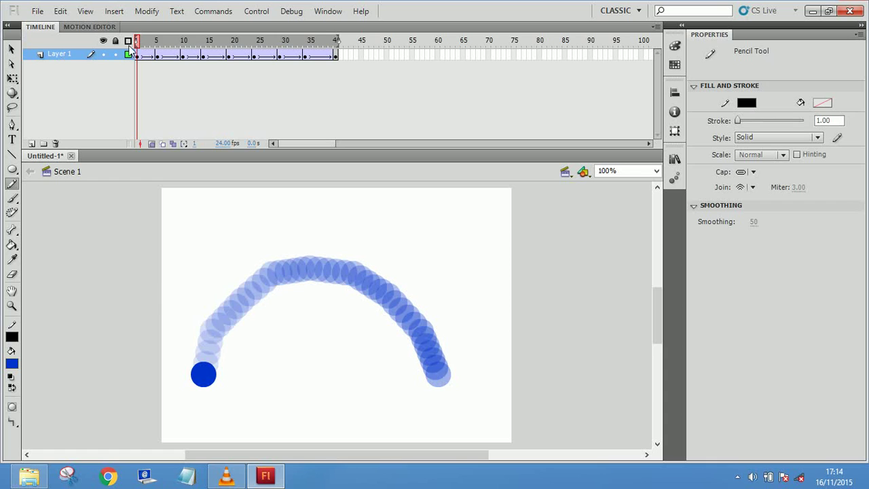
pyautogui.click(10, 49)
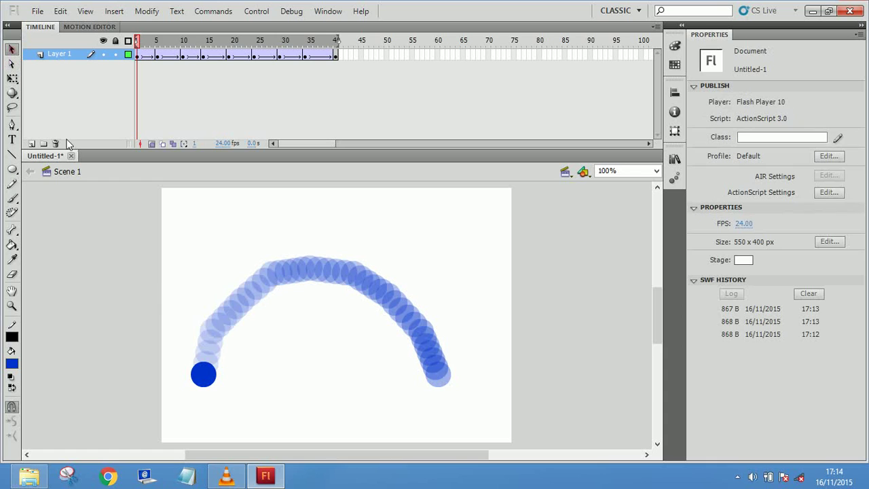
pyautogui.click(204, 375)
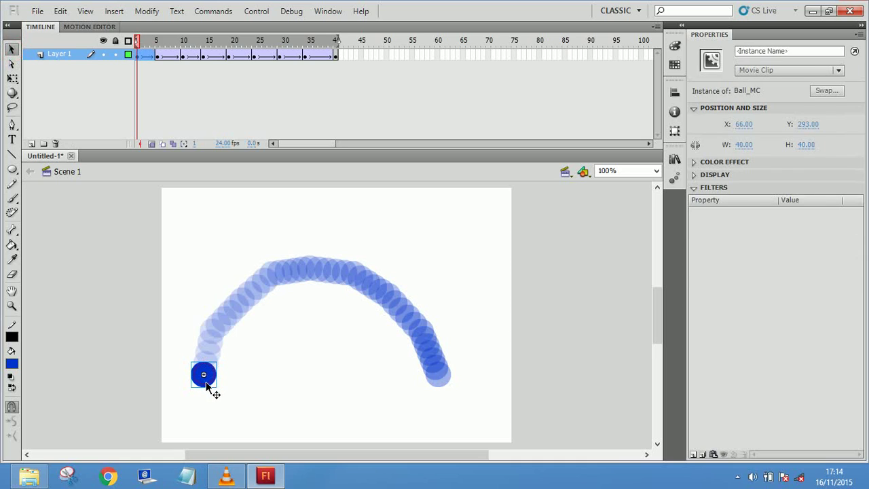
pyautogui.click(268, 382)
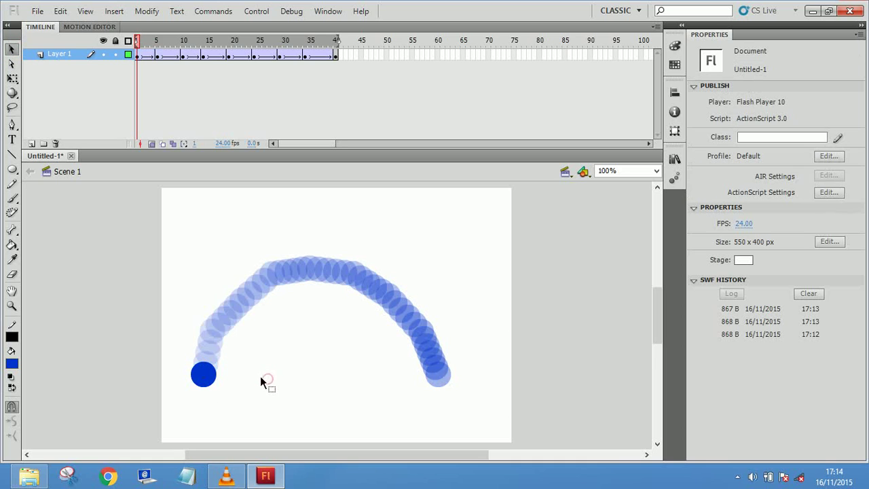
pyautogui.click(207, 381)
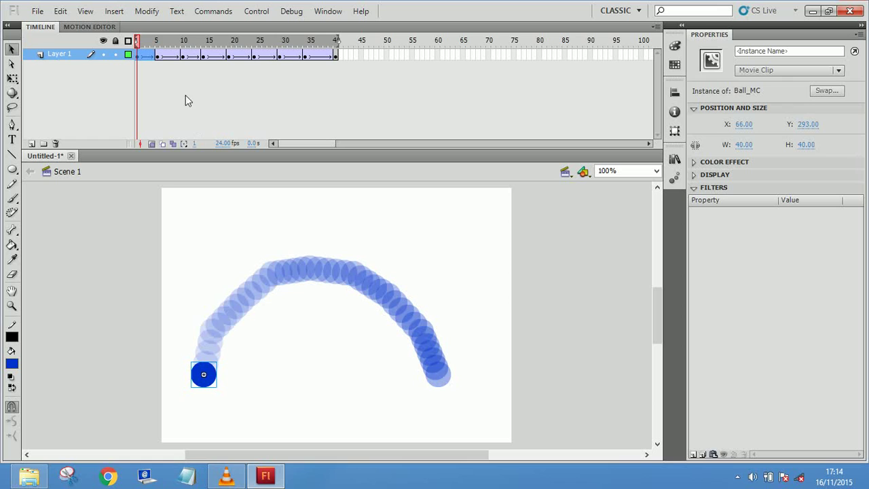
pyautogui.click(154, 74)
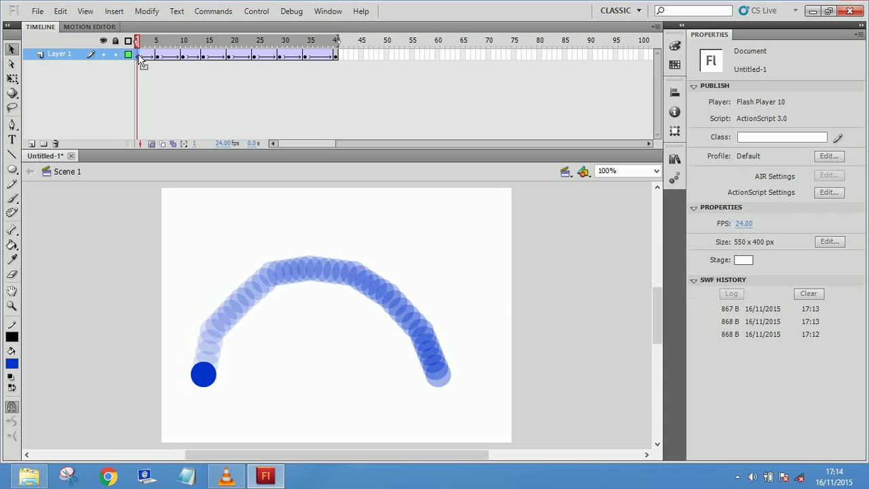
# Examine the ball's start and end positions at frames 1 and 40, and return the playhead to frame 1
pyautogui.moveTo(138, 54); pyautogui.dragTo(337, 57)
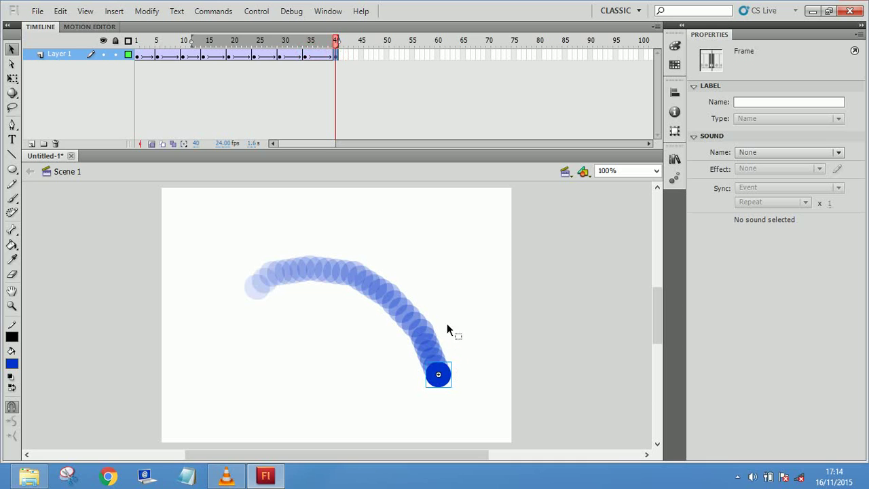
pyautogui.click(184, 338)
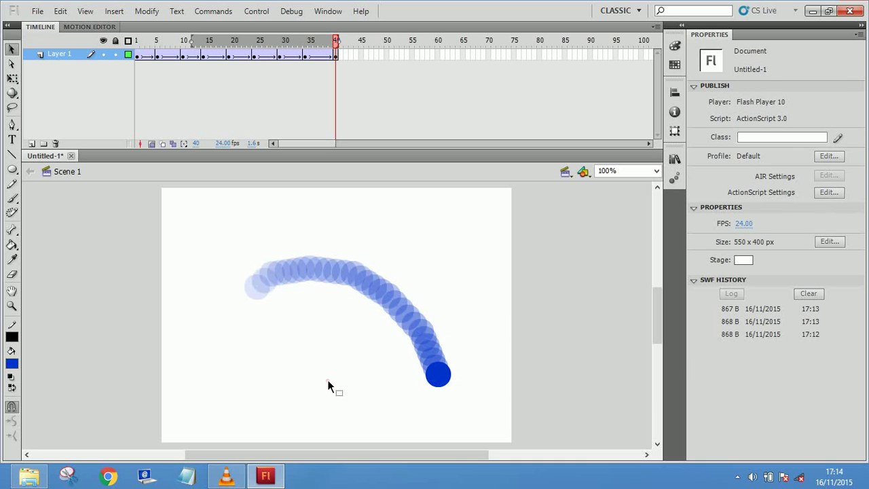
pyautogui.moveTo(266, 39); pyautogui.dragTo(129, 48)
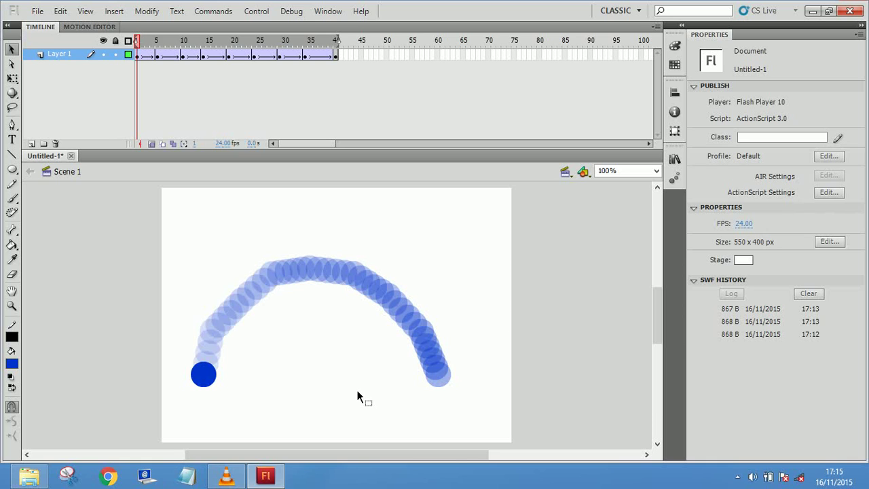
# Test the arc animation as a movie twice, closing the preview each time
pyautogui.hotkey('ctrl', 'Return')
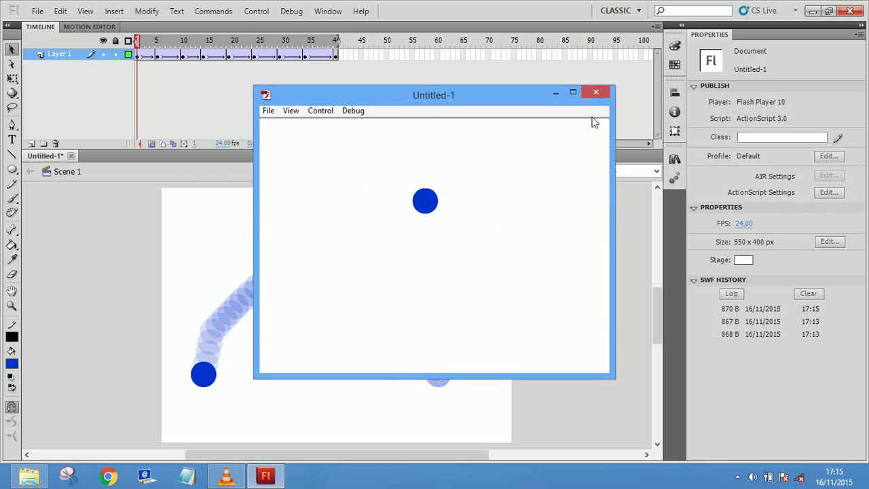
pyautogui.click(596, 91)
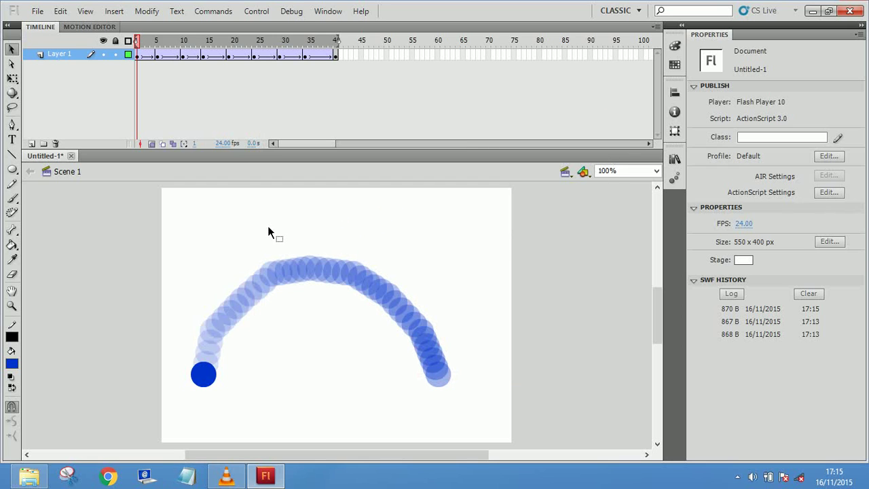
pyautogui.hotkey('ctrl', 'Return')
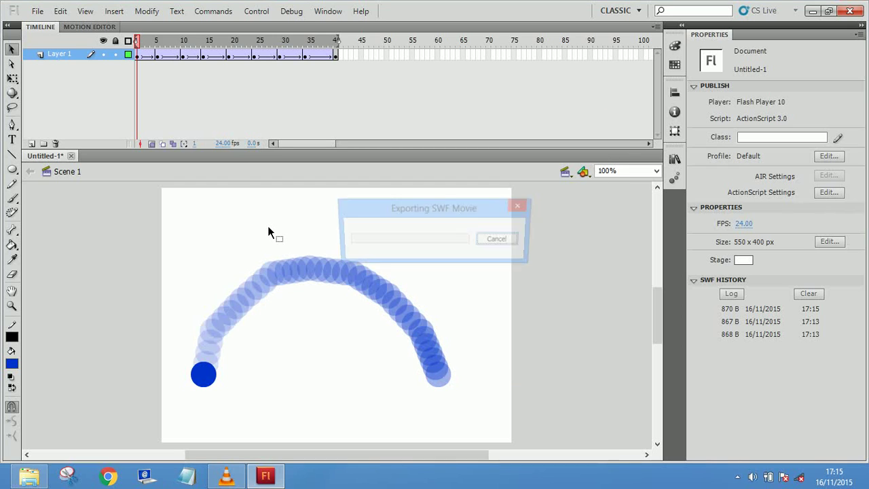
pyautogui.click(602, 97)
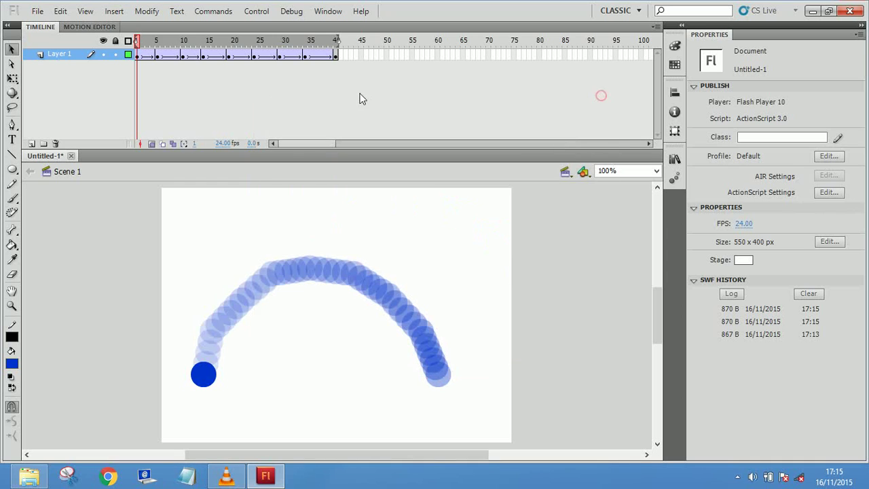
# Play the animation on the timeline, and test the current scene on its own and close its preview
pyautogui.click(257, 12)
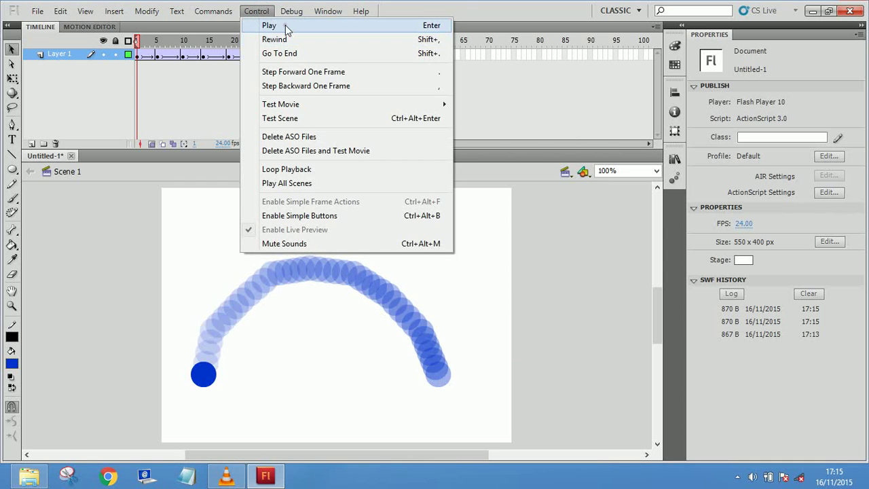
pyautogui.click(286, 25)
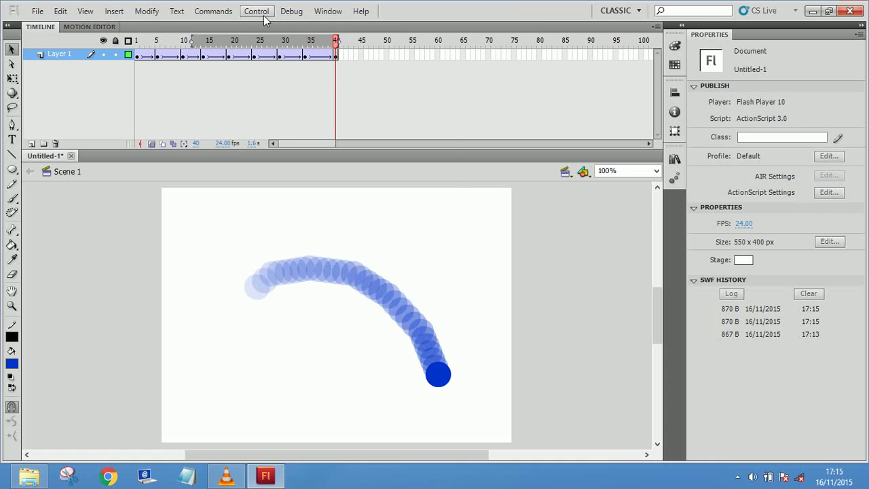
pyautogui.click(262, 12)
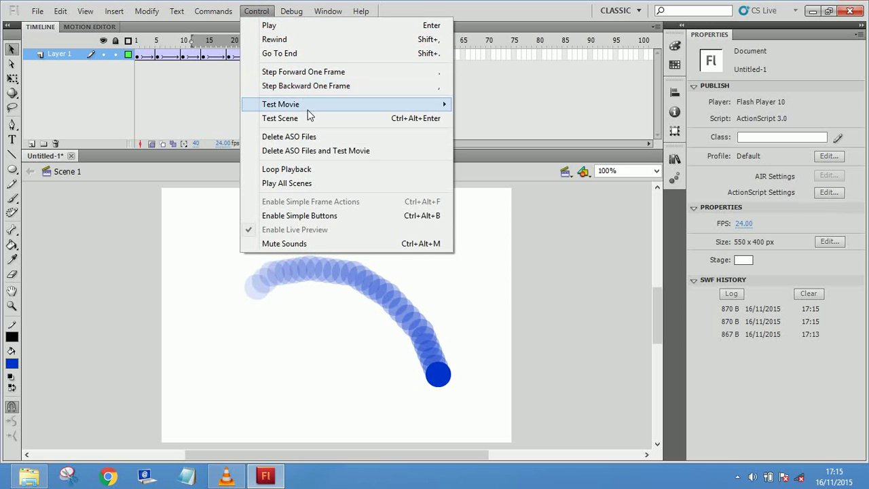
pyautogui.moveTo(309, 112)
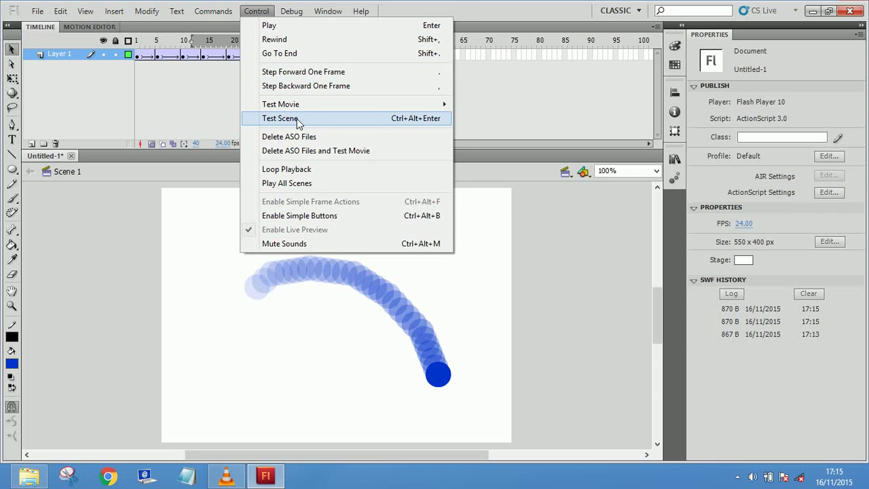
pyautogui.click(299, 122)
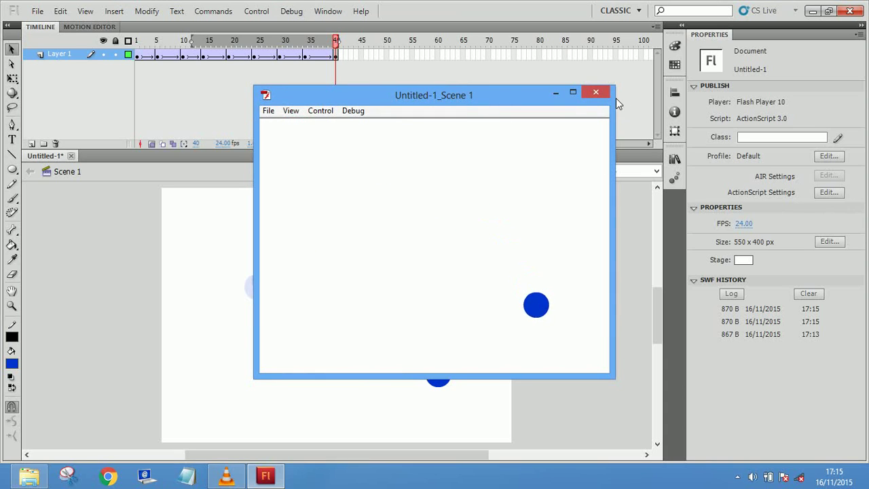
pyautogui.click(597, 91)
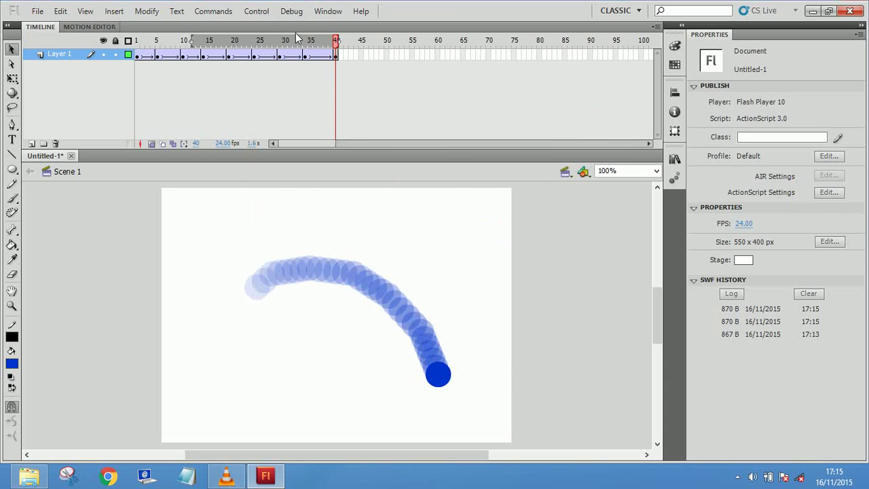
pyautogui.click(257, 11)
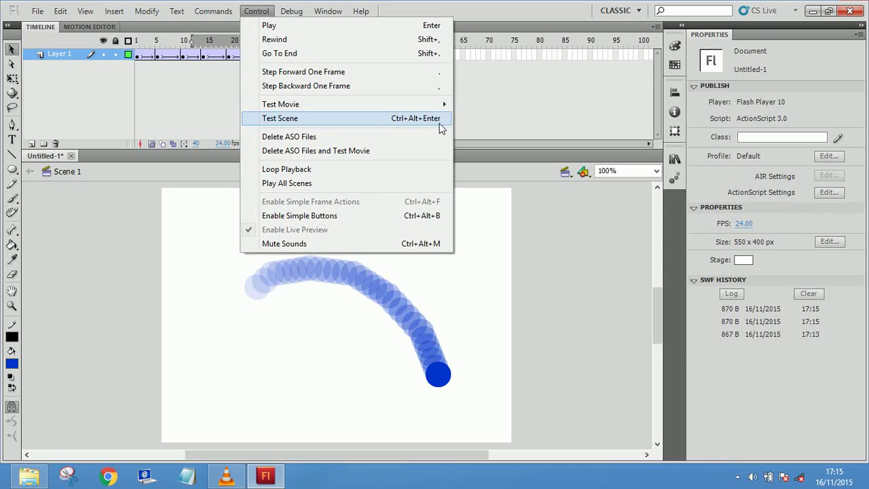
pyautogui.click(341, 319)
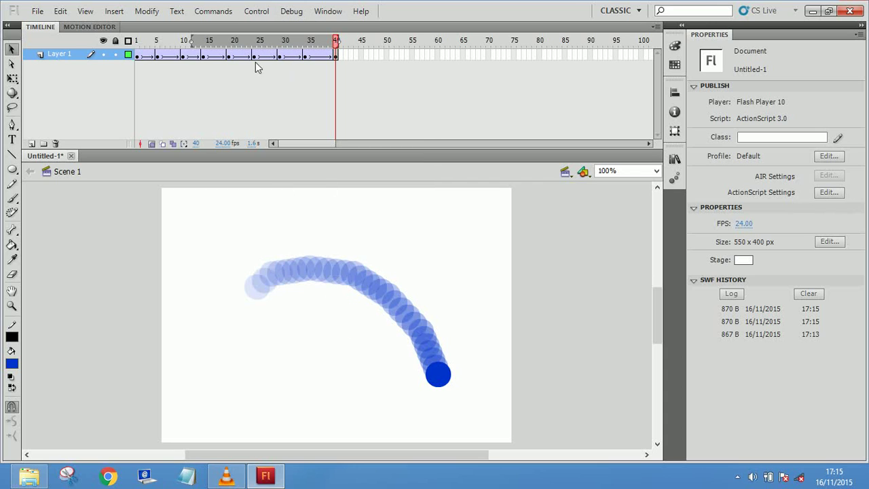
# Review the tween spans between the first keyframes and the end keyframes at frames 40 and 1
pyautogui.moveTo(251, 37); pyautogui.dragTo(137, 40)
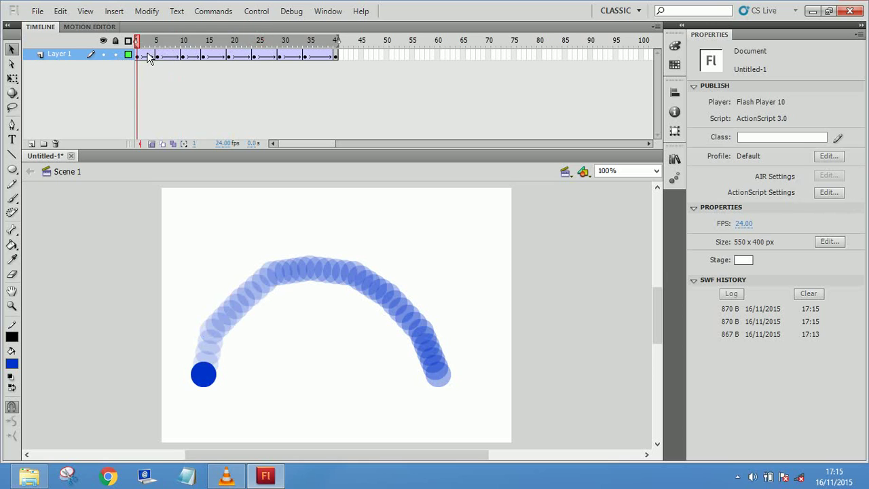
pyautogui.click(147, 55)
pyautogui.click(169, 56)
pyautogui.click(197, 55)
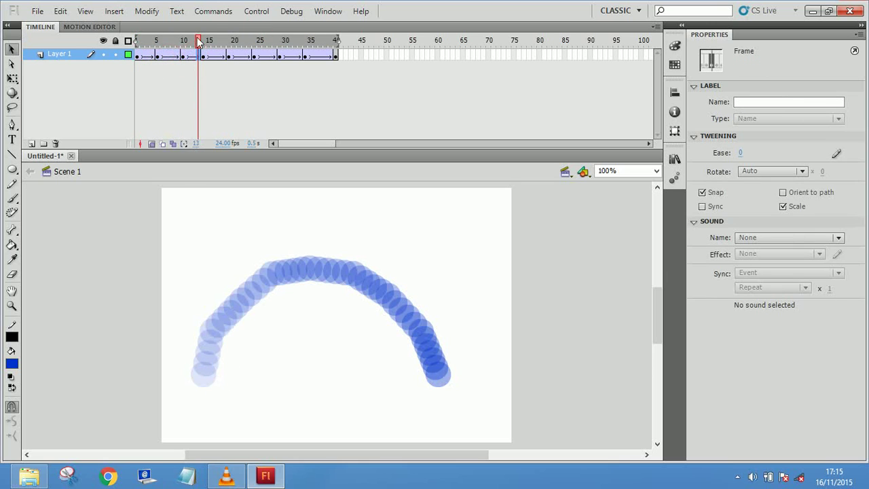
pyautogui.moveTo(197, 39); pyautogui.dragTo(121, 49)
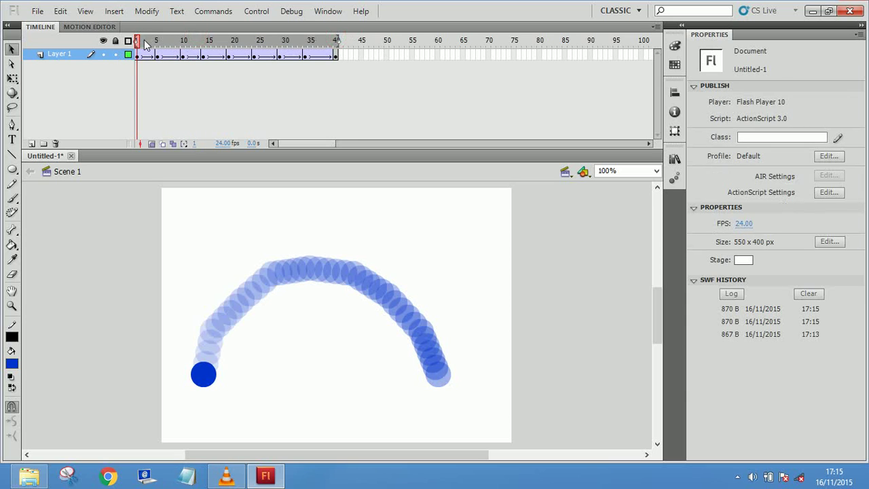
pyautogui.click(335, 54)
pyautogui.click(137, 56)
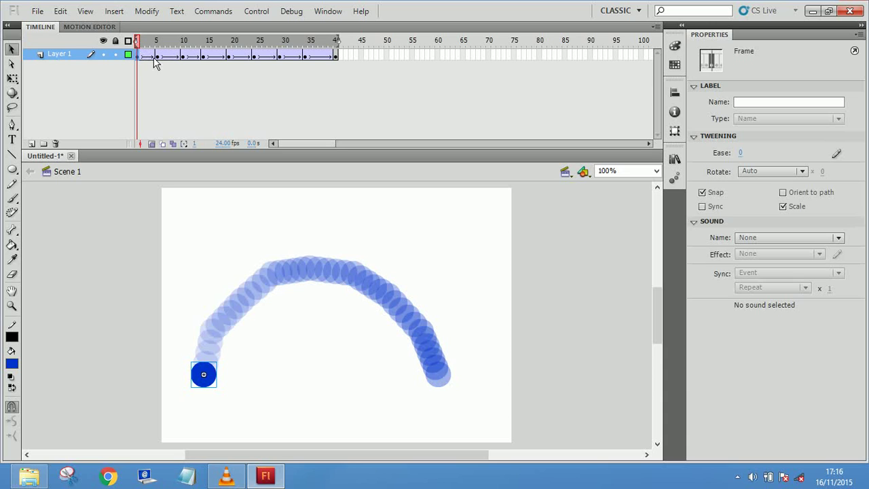
# Move the ball in the frame 19 keyframe slightly upward to about X 233, Y 120
pyautogui.click(230, 54)
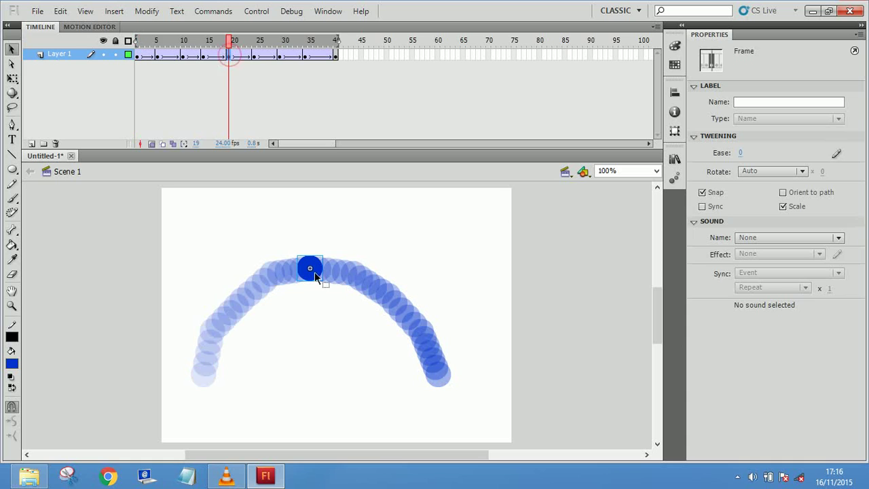
pyautogui.moveTo(311, 269); pyautogui.dragTo(311, 264)
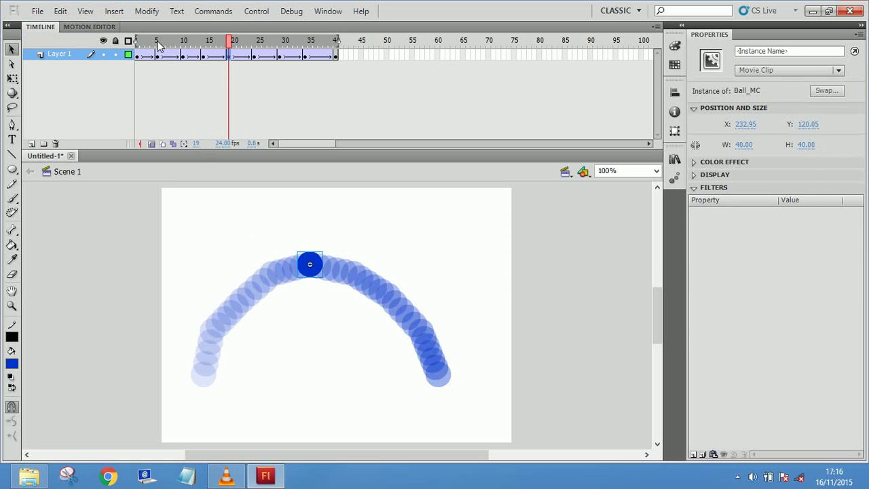
pyautogui.click(158, 91)
# Move the ball in the frame 5 keyframe slightly downward to about X 80, Y 232
pyautogui.click(183, 56)
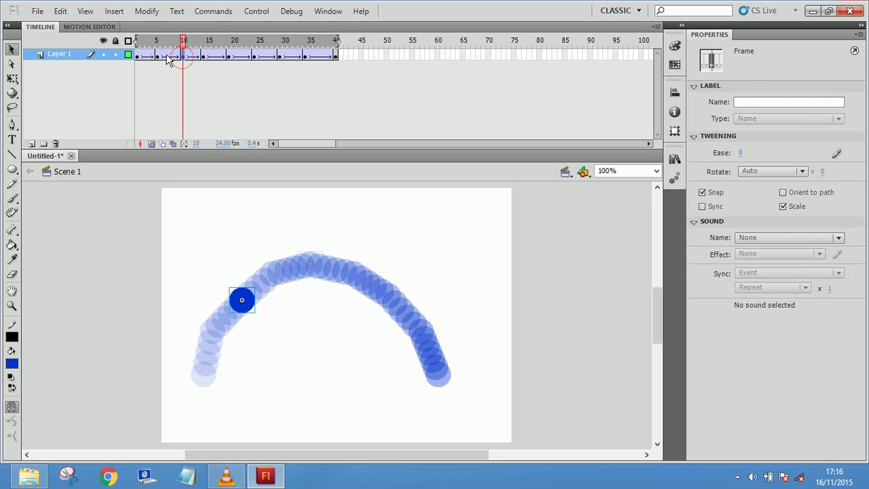
pyautogui.click(157, 55)
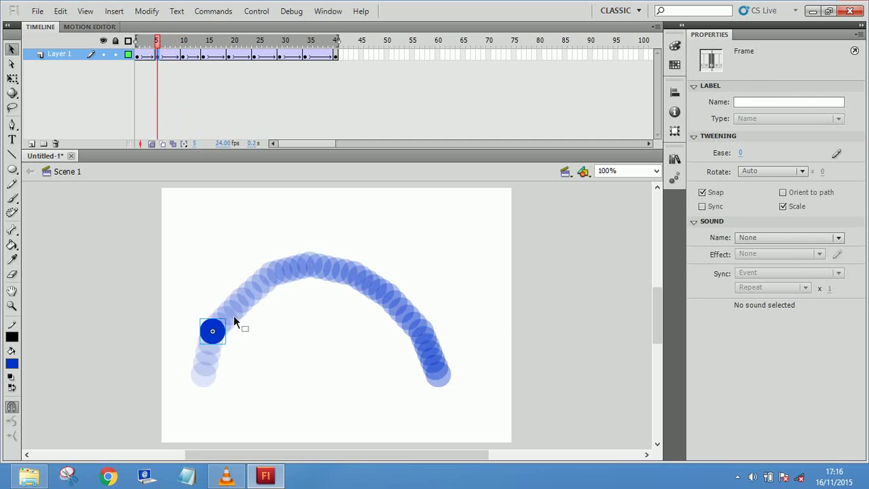
pyautogui.click(221, 331)
pyautogui.moveTo(221, 323)
pyautogui.mouseDown()
pyautogui.moveTo(211, 322)
pyautogui.moveTo(225, 320)
pyautogui.moveTo(216, 335)
pyautogui.mouseUp()
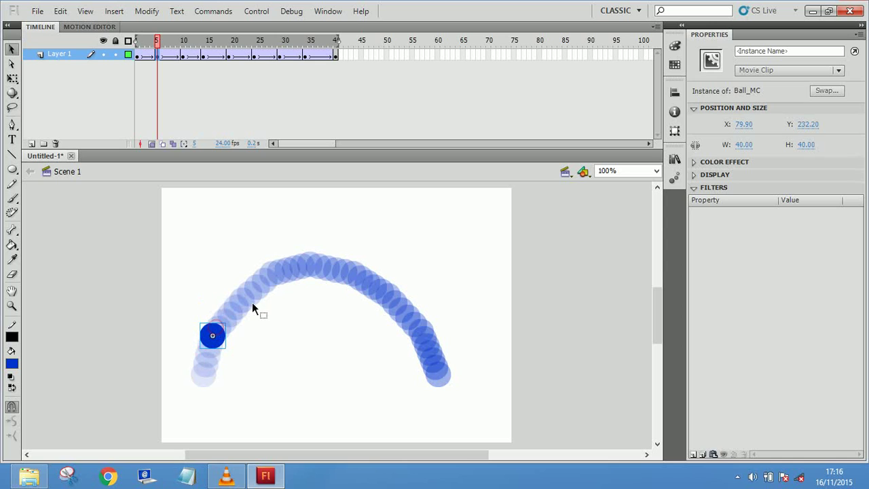
pyautogui.click(314, 270)
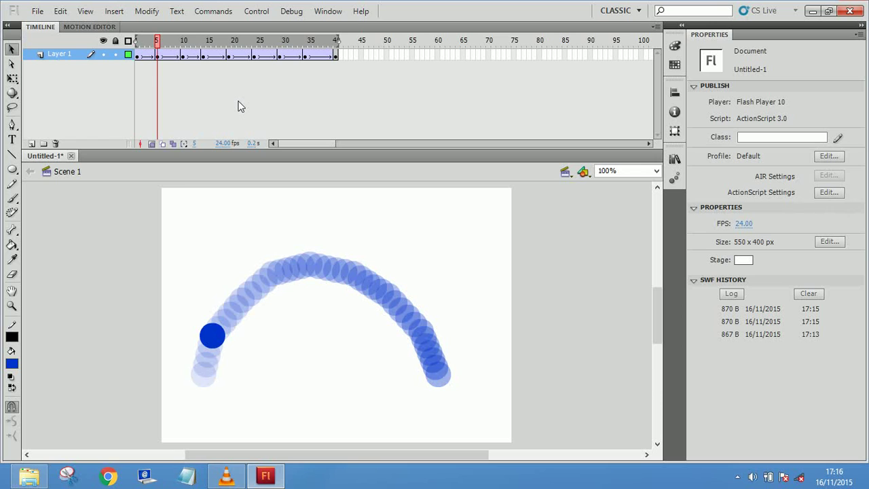
# Scrub the timeline between frames 1 and 27 to review the ball's arc, ending at frame 1
pyautogui.moveTo(136, 42)
pyautogui.mouseDown()
pyautogui.moveTo(335, 42)
pyautogui.moveTo(128, 42)
pyautogui.mouseUp()
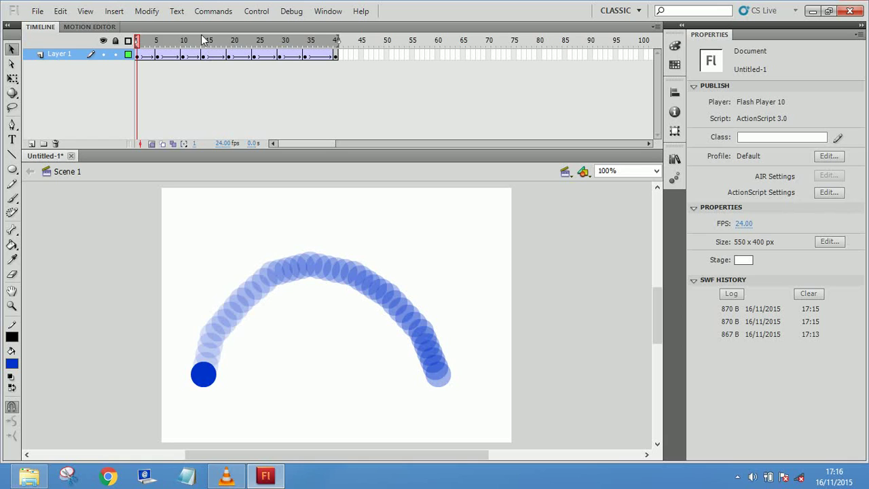
pyautogui.click(268, 38)
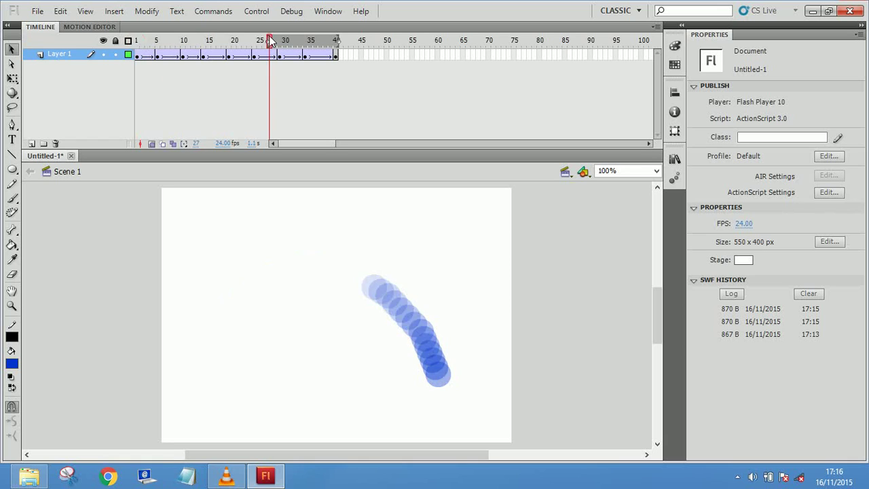
pyautogui.moveTo(267, 39); pyautogui.dragTo(112, 42)
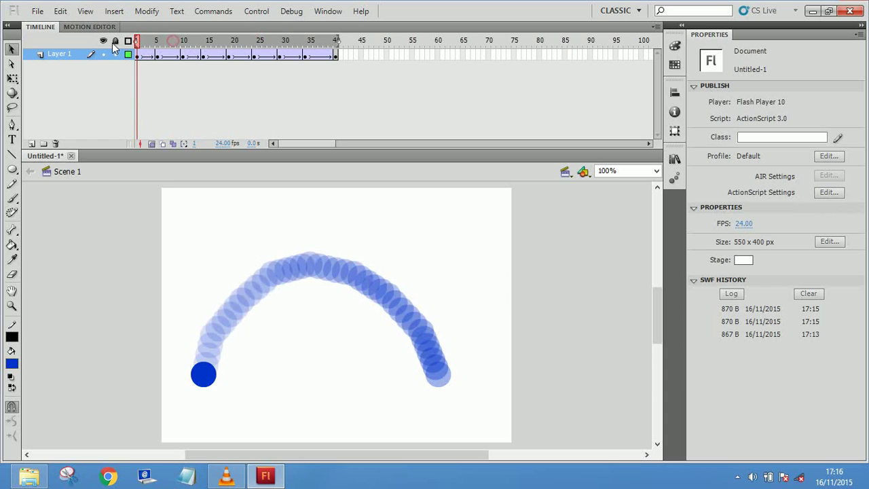
# Examine the tween options offered for frames 21 and 3 without applying any
pyautogui.click(239, 55)
pyautogui.rightClick(239, 55)
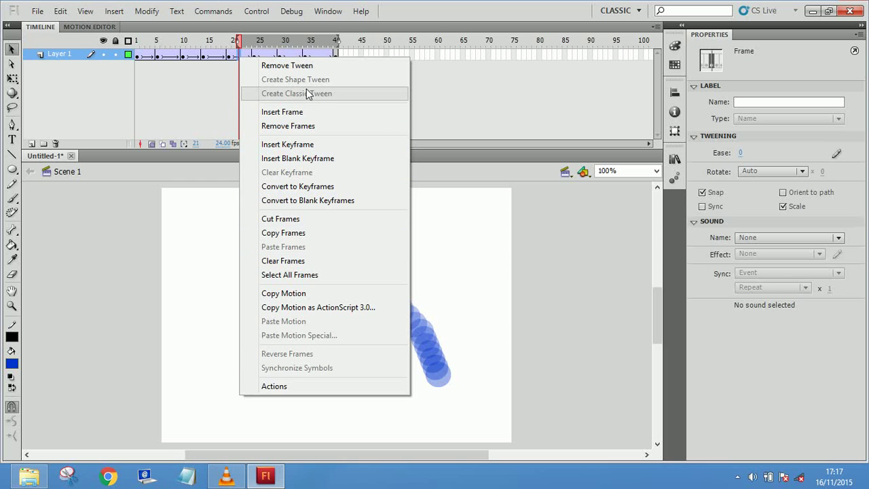
pyautogui.click(164, 70)
pyautogui.rightClick(147, 54)
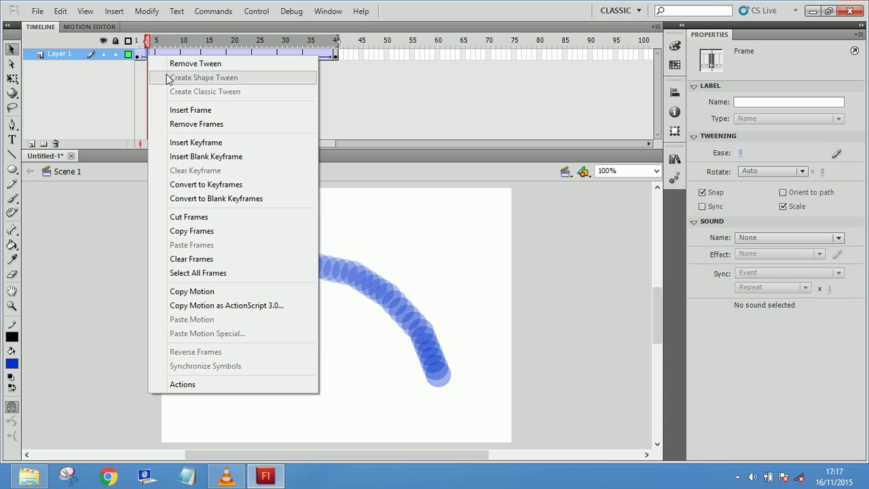
pyautogui.click(375, 99)
# Look at the last tween span at frame 37 and return the playhead to frame 1
pyautogui.click(324, 55)
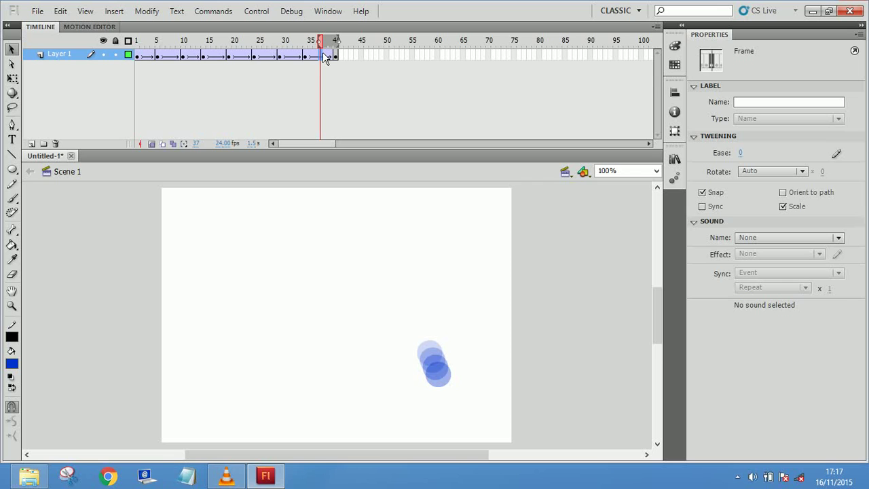
pyautogui.click(302, 89)
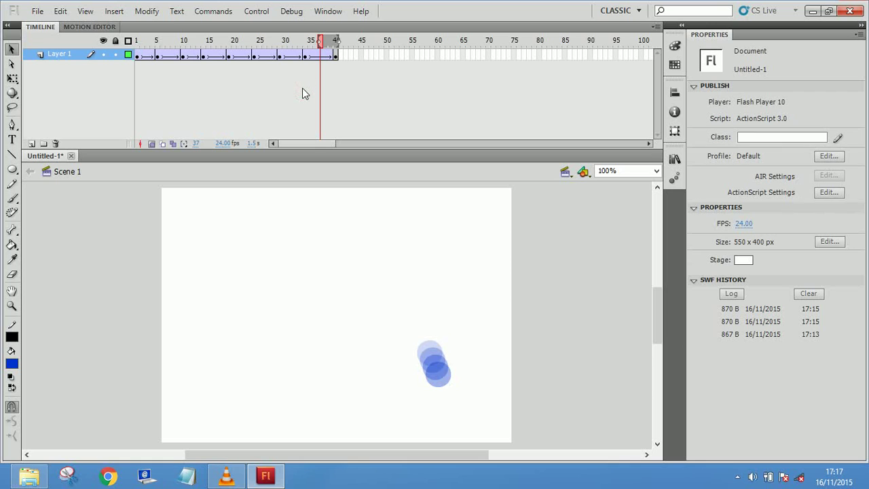
pyautogui.click(265, 97)
pyautogui.moveTo(260, 40); pyautogui.dragTo(64, 37)
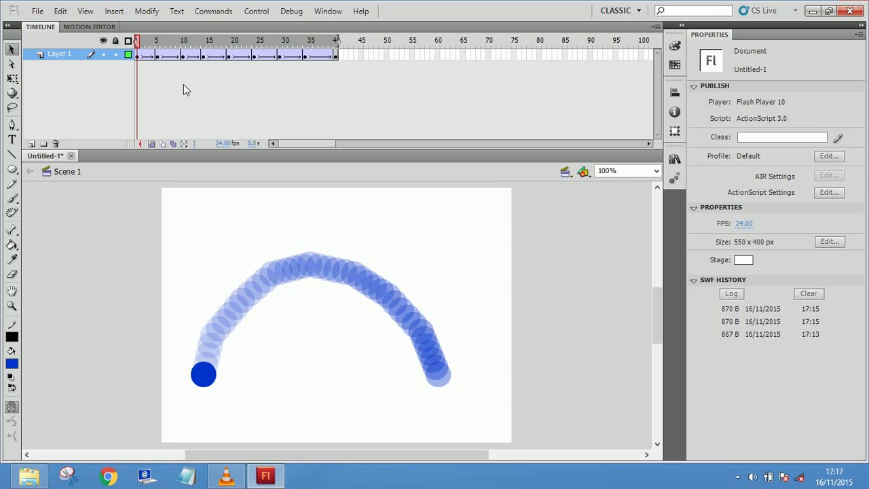
# Remove one frame at frame 5 on Layer 1, and clear the keyframe at frame 5
pyautogui.click(147, 41)
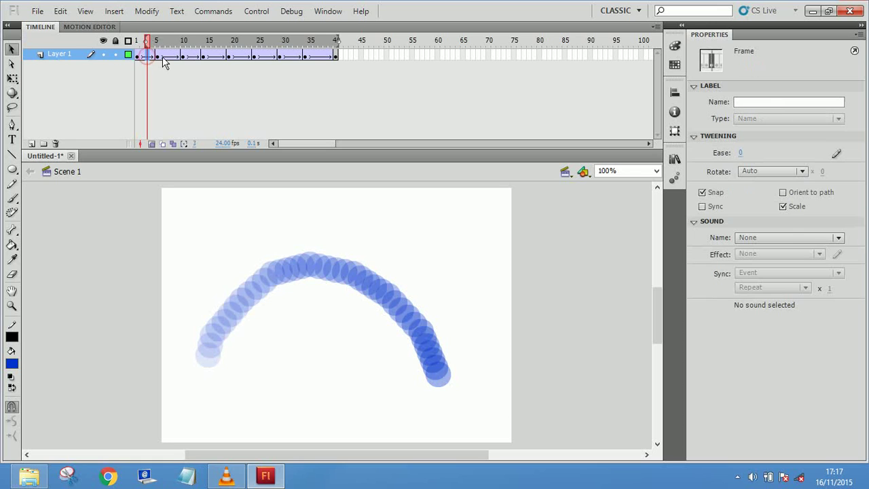
pyautogui.click(163, 56)
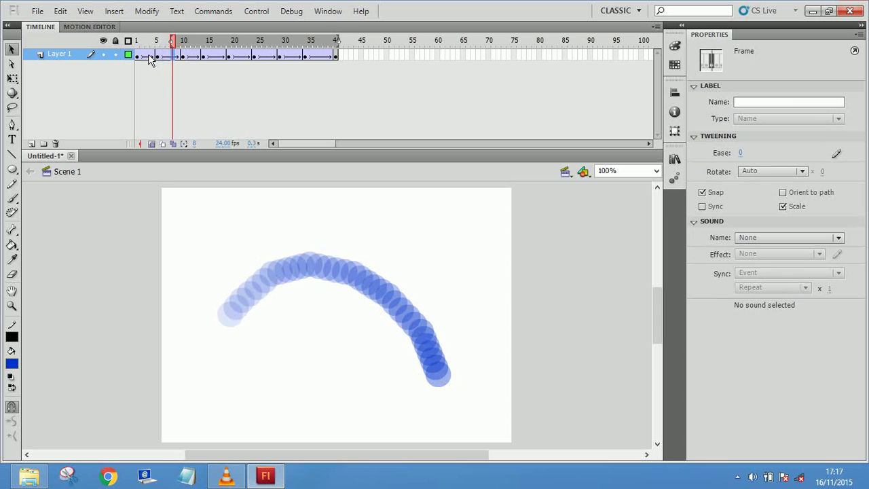
pyautogui.click(147, 55)
pyautogui.rightClick(155, 57)
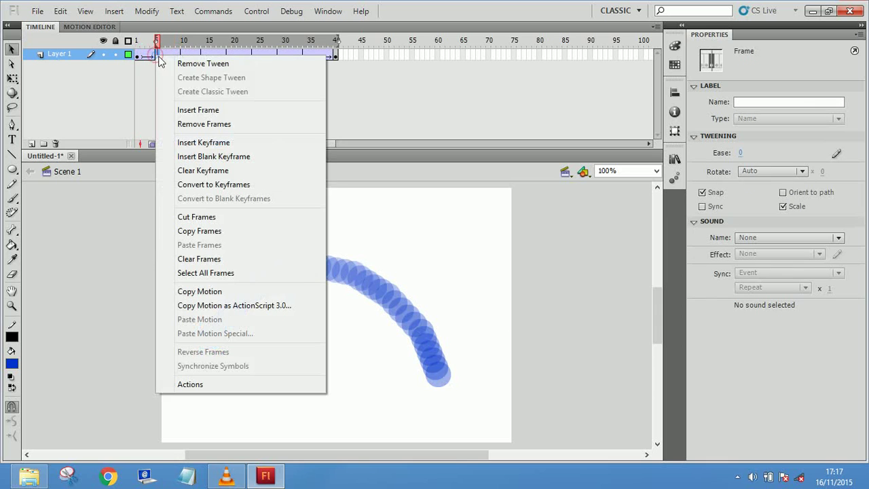
pyautogui.click(224, 111)
pyautogui.click(193, 81)
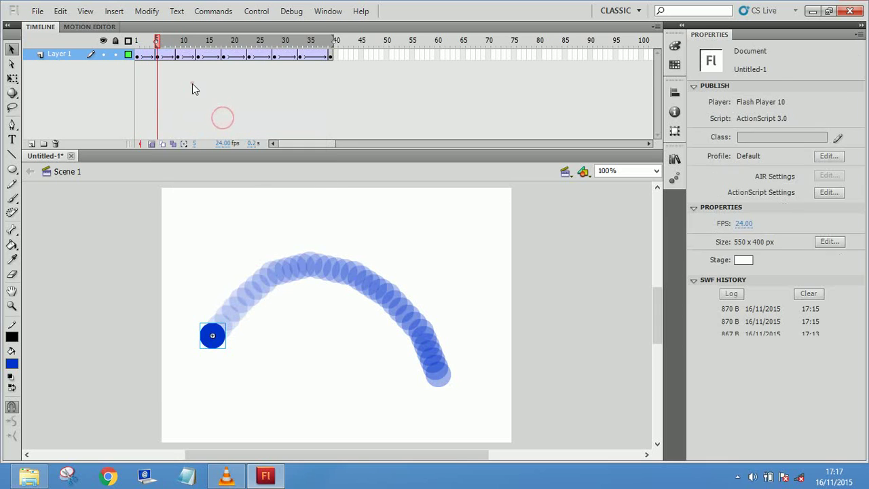
pyautogui.rightClick(157, 56)
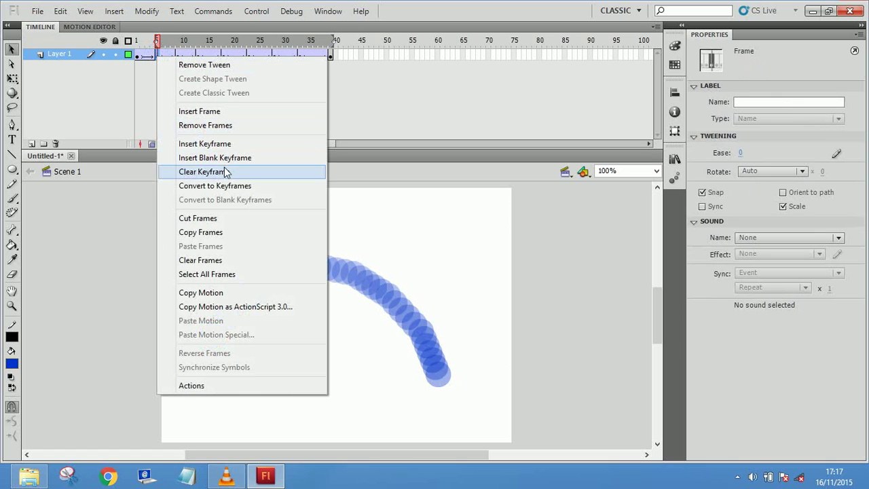
pyautogui.click(224, 172)
# Clear the keyframes at frames 9 and 18 on Layer 1
pyautogui.click(181, 55)
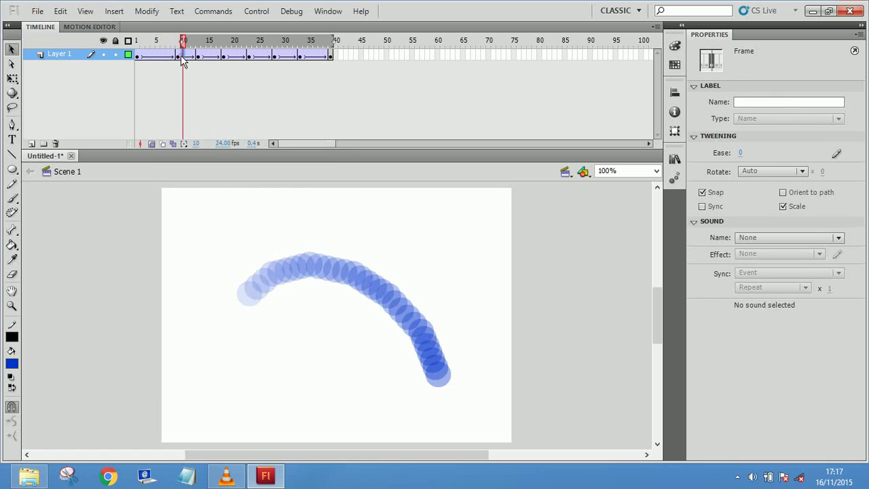
pyautogui.rightClick(179, 53)
pyautogui.click(226, 167)
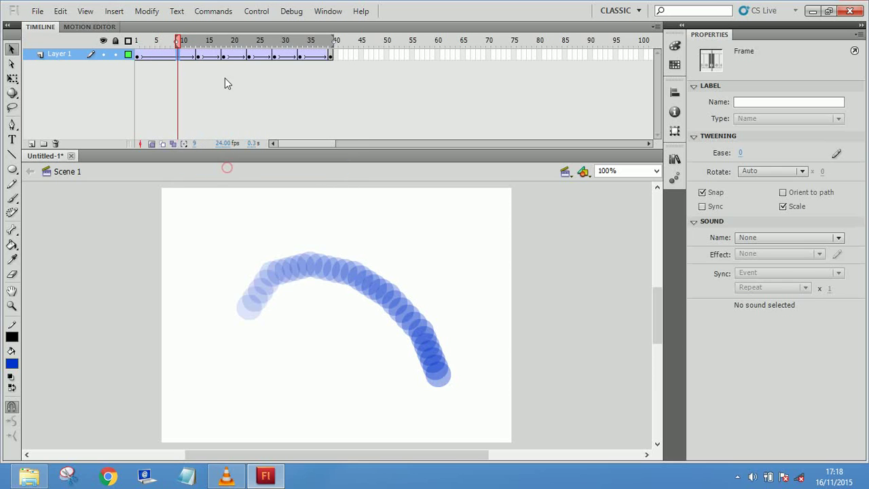
pyautogui.click(224, 56)
pyautogui.rightClick(224, 58)
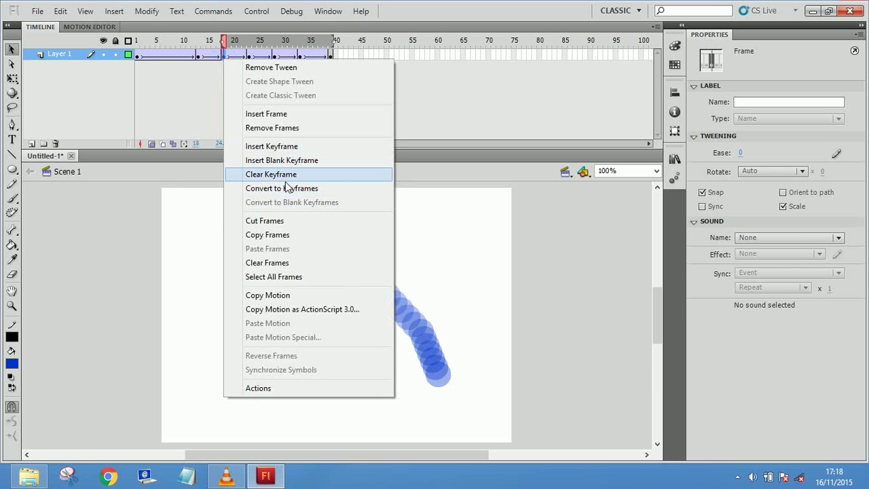
pyautogui.click(285, 175)
# Clear the keyframes at frames 23 and 28 on Layer 1
pyautogui.rightClick(251, 53)
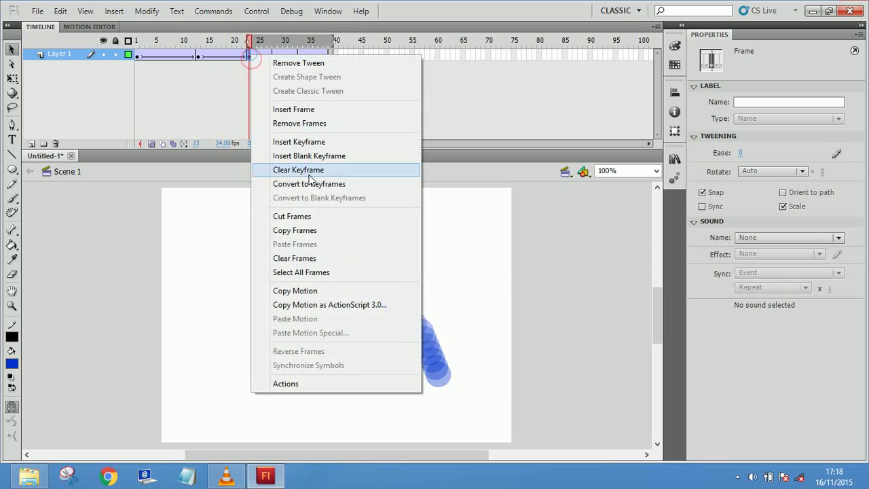
pyautogui.click(315, 214)
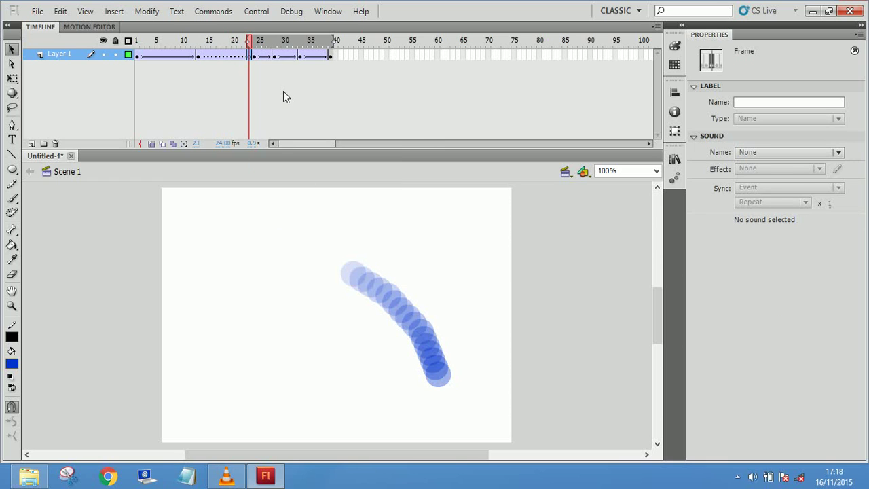
pyautogui.rightClick(250, 54)
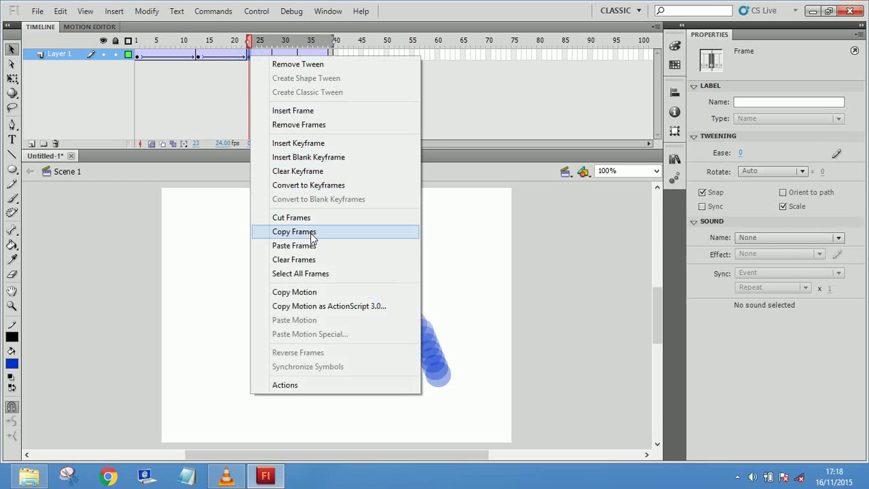
pyautogui.click(309, 171)
pyautogui.click(279, 54)
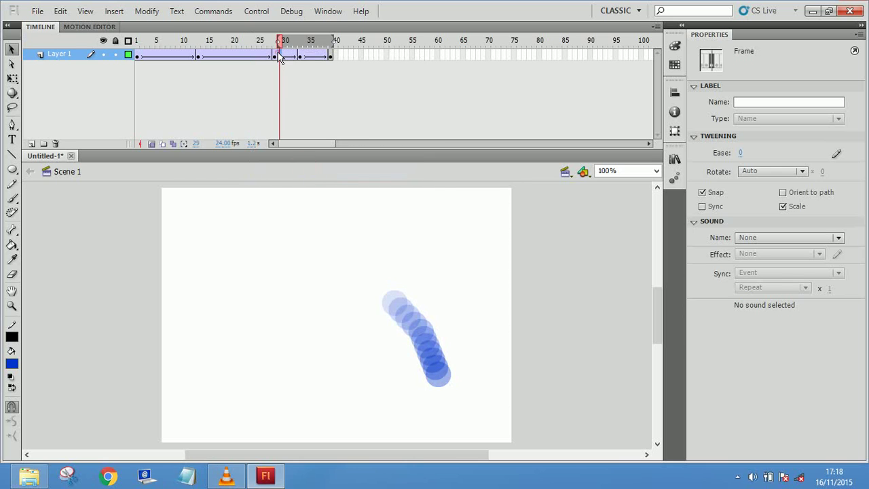
pyautogui.click(273, 55)
pyautogui.rightClick(274, 55)
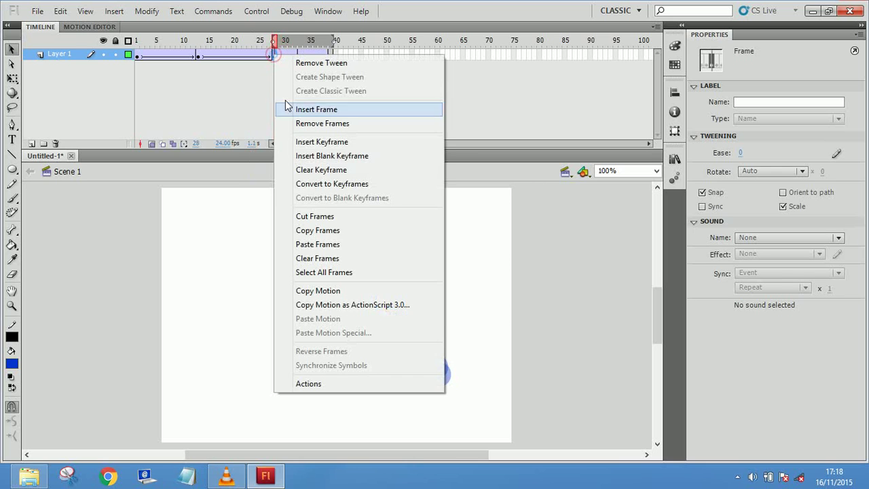
pyautogui.click(324, 167)
# Clear the remaining intermediate keyframes at frames 13 and 33 together in one selected range of frames
pyautogui.click(197, 54)
pyautogui.click(302, 54)
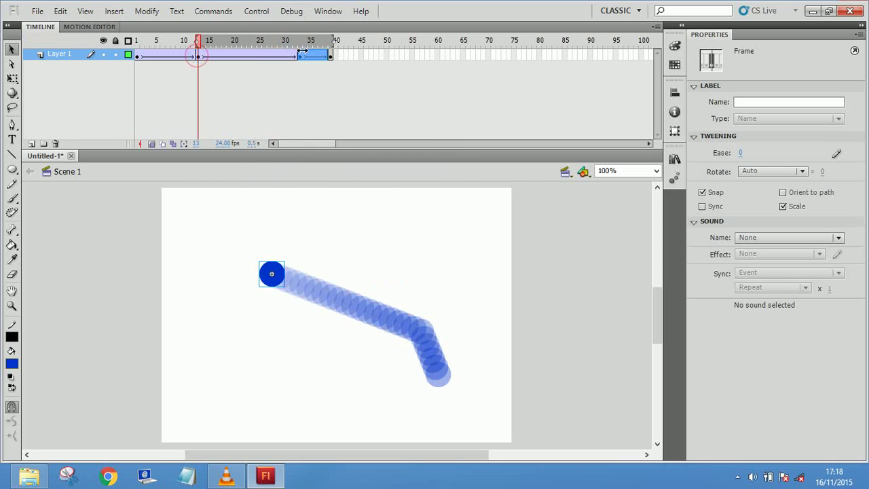
pyautogui.click(301, 53)
pyautogui.click(278, 107)
pyautogui.click(310, 102)
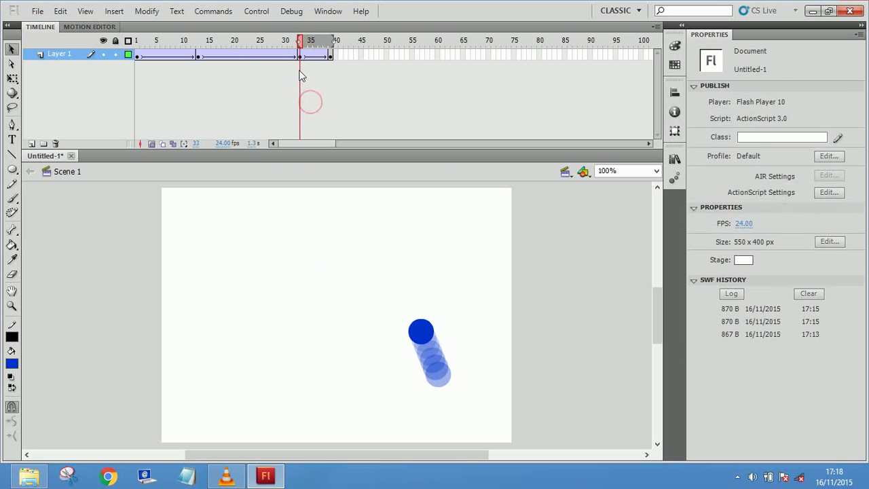
pyautogui.moveTo(300, 41); pyautogui.dragTo(188, 43)
pyautogui.rightClick(188, 56)
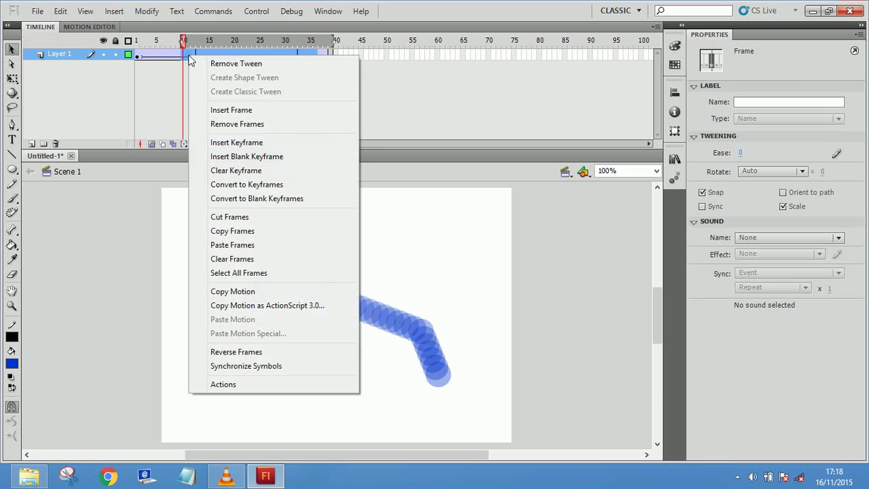
pyautogui.click(236, 170)
pyautogui.click(273, 98)
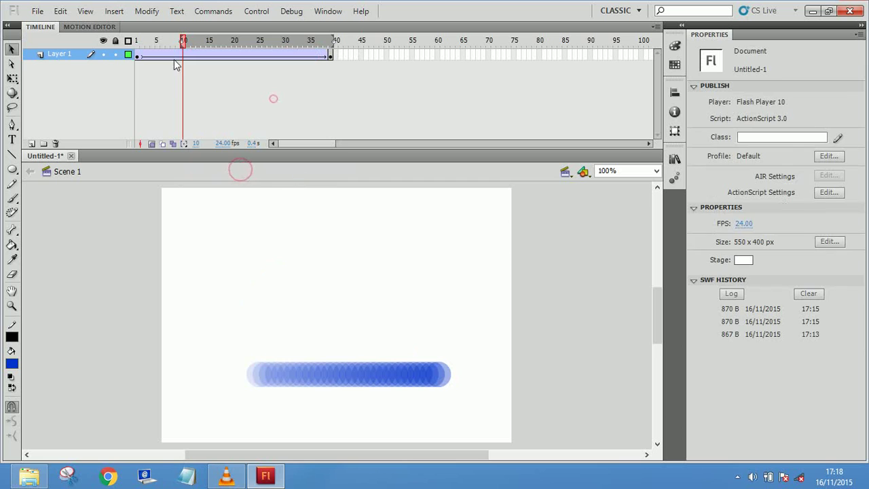
# Scrub through the single tween span to review the ball's straight path, and return the playhead to frame 1
pyautogui.moveTo(181, 41); pyautogui.dragTo(127, 54)
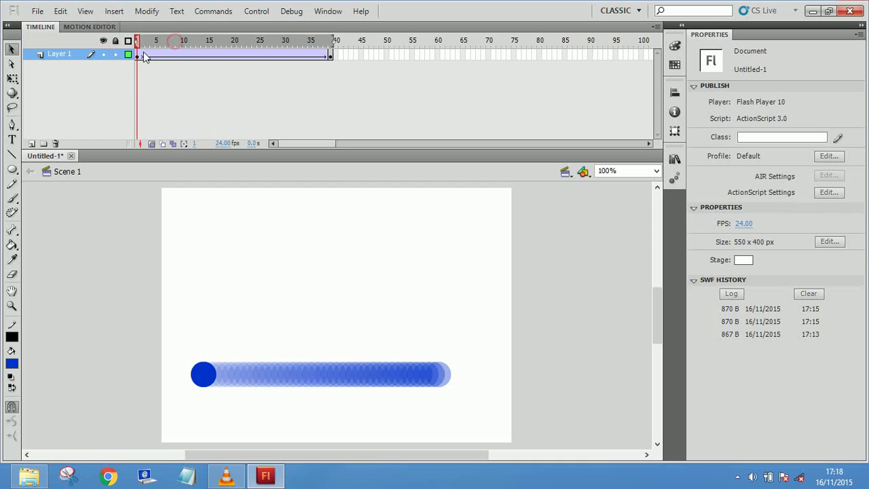
pyautogui.moveTo(143, 40)
pyautogui.mouseDown()
pyautogui.moveTo(353, 44)
pyautogui.moveTo(137, 45)
pyautogui.mouseUp()
pyautogui.click(258, 86)
pyautogui.click(175, 85)
pyautogui.click(229, 41)
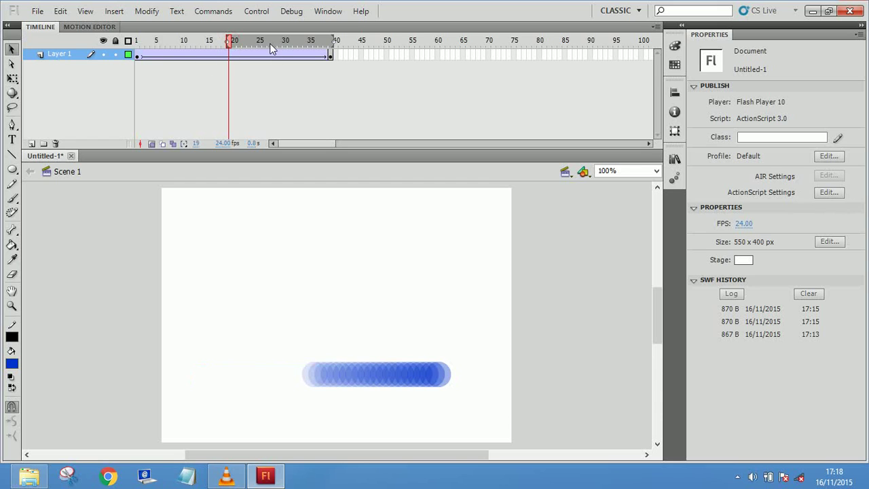
pyautogui.hotkey('shift', ',')
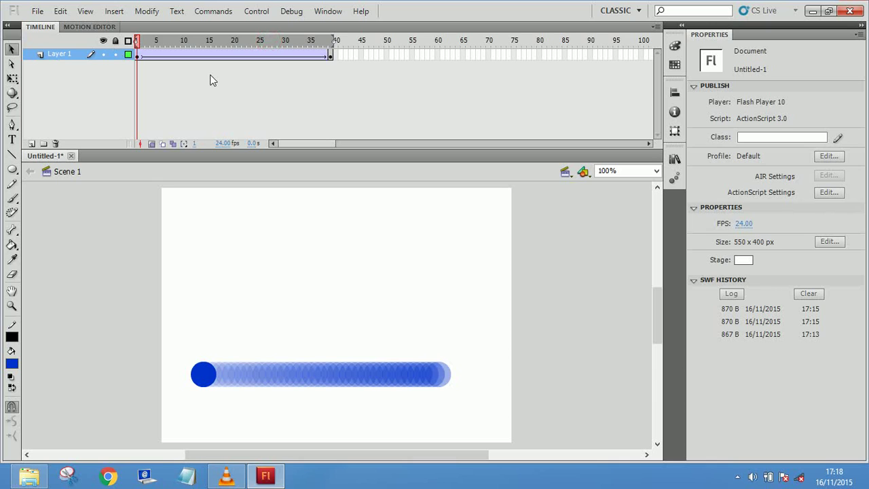